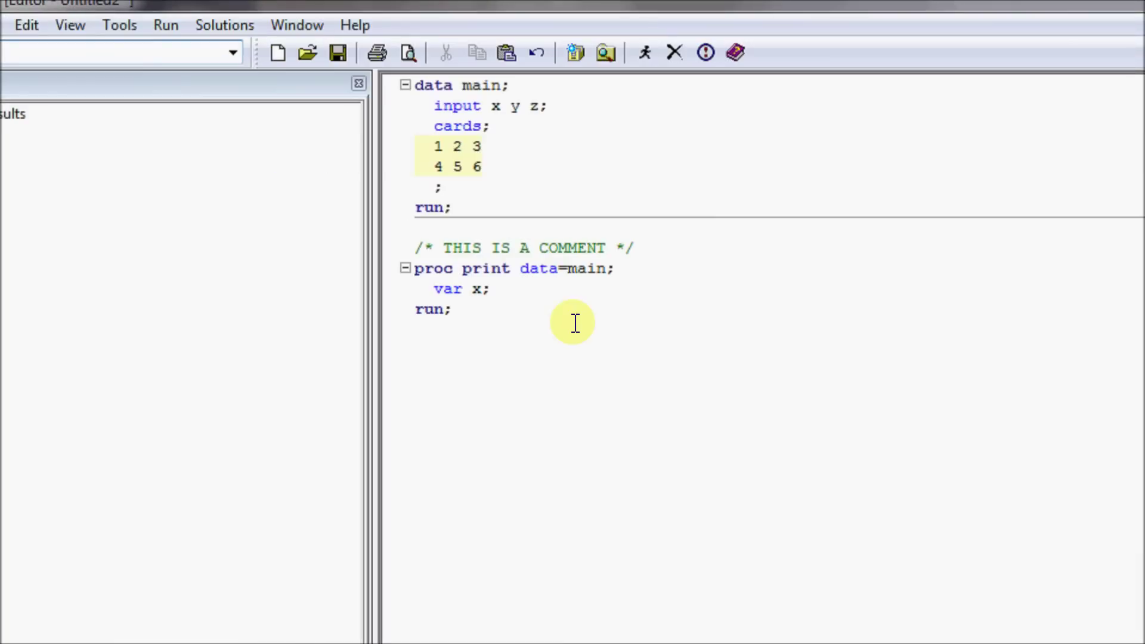
Step: Add a 'model ;' line after var x; in the program, then delete it again
{"action": "left_click_drag", "start_coordinate": [504, 167], "coordinate": [424, 147]}
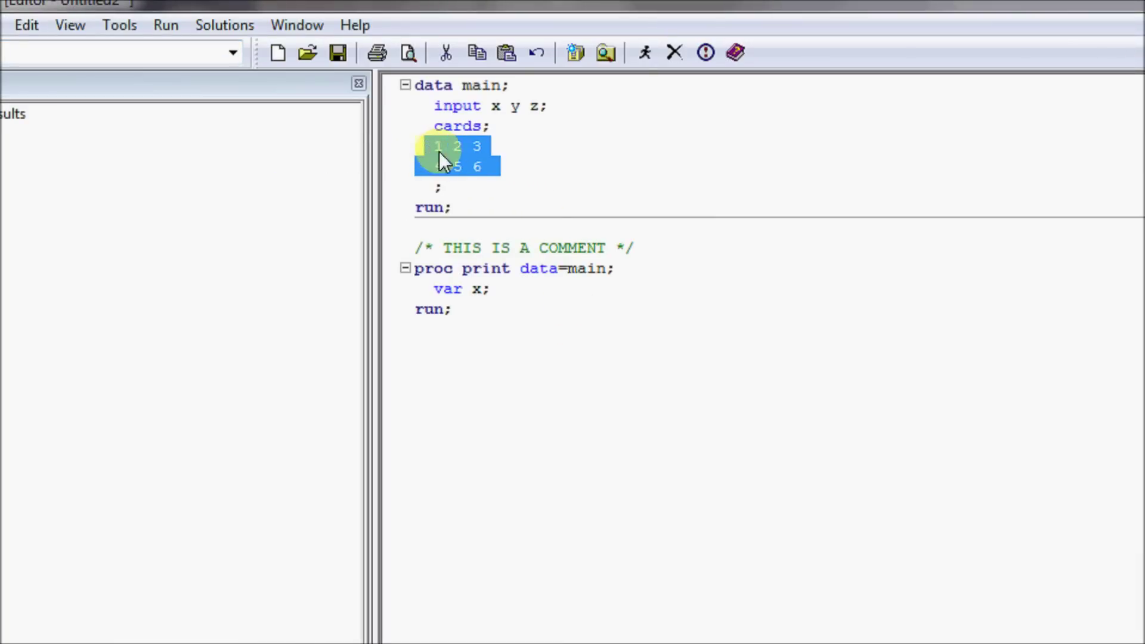
{"action": "left_click", "coordinate": [534, 167]}
{"action": "left_click_drag", "start_coordinate": [659, 250], "coordinate": [406, 247]}
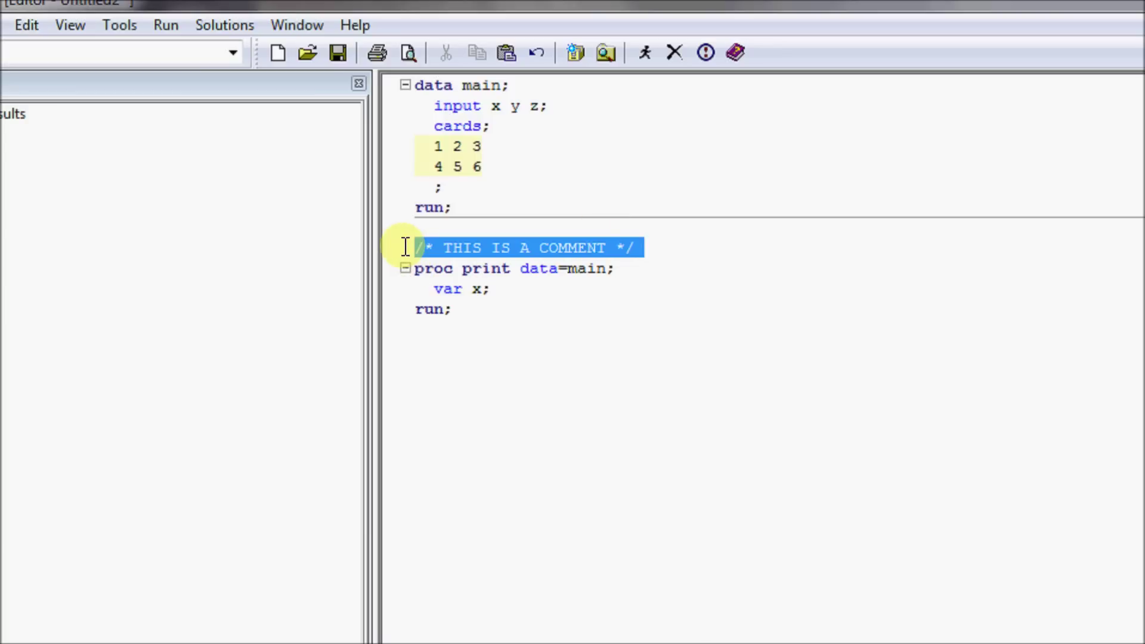
{"action": "left_click", "coordinate": [530, 300]}
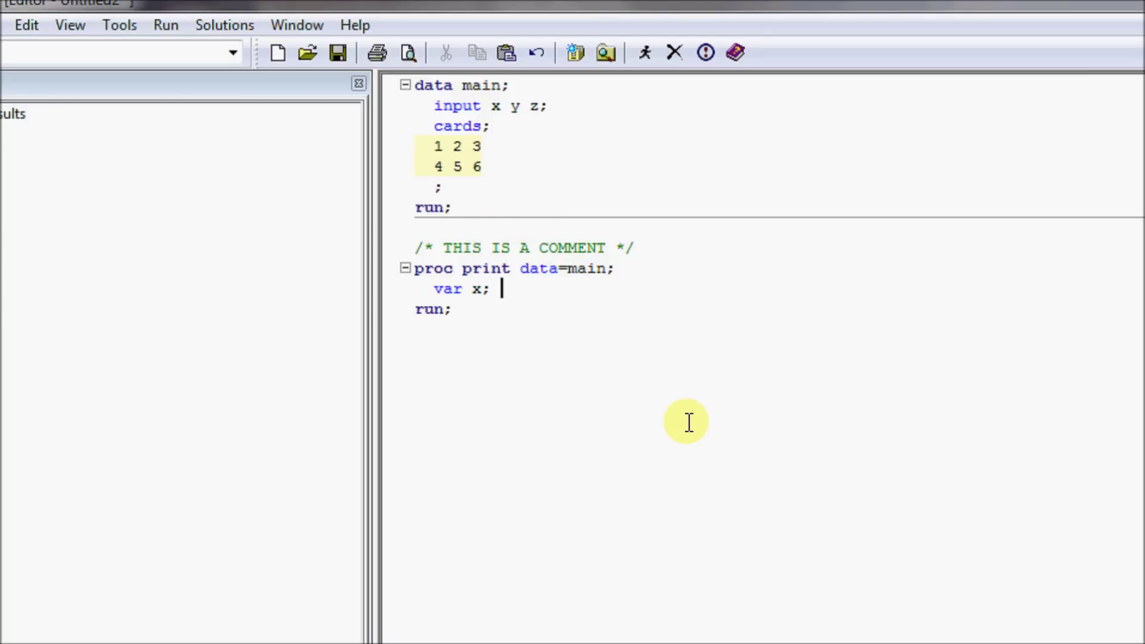
{"action": "key", "text": "Return"}
{"action": "type", "text": "model ;"}
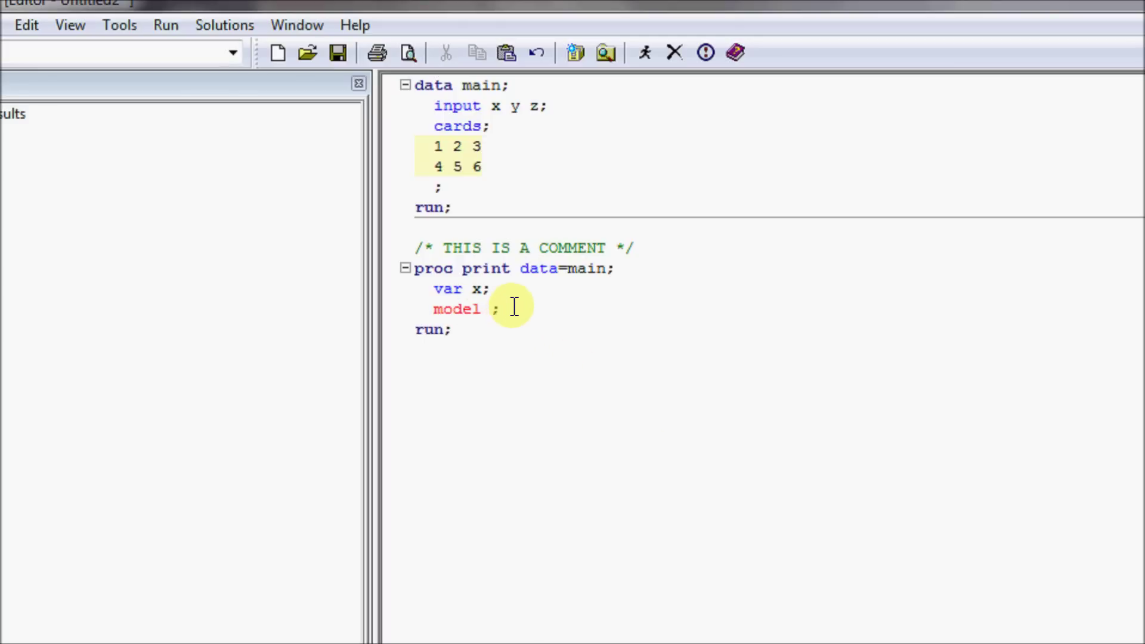
{"action": "left_click_drag", "start_coordinate": [514, 308], "coordinate": [508, 289]}
{"action": "key", "text": "Delete"}
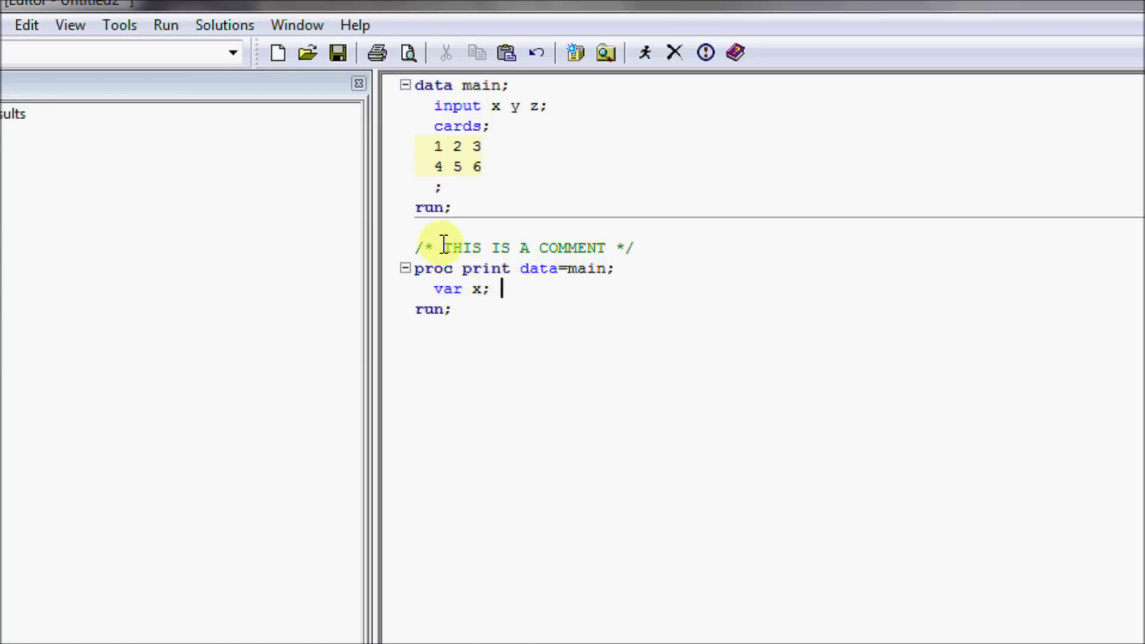
Step: Open Tools > Options > Enhanced Editor and move the dialog up and left
{"action": "left_click", "coordinate": [127, 29]}
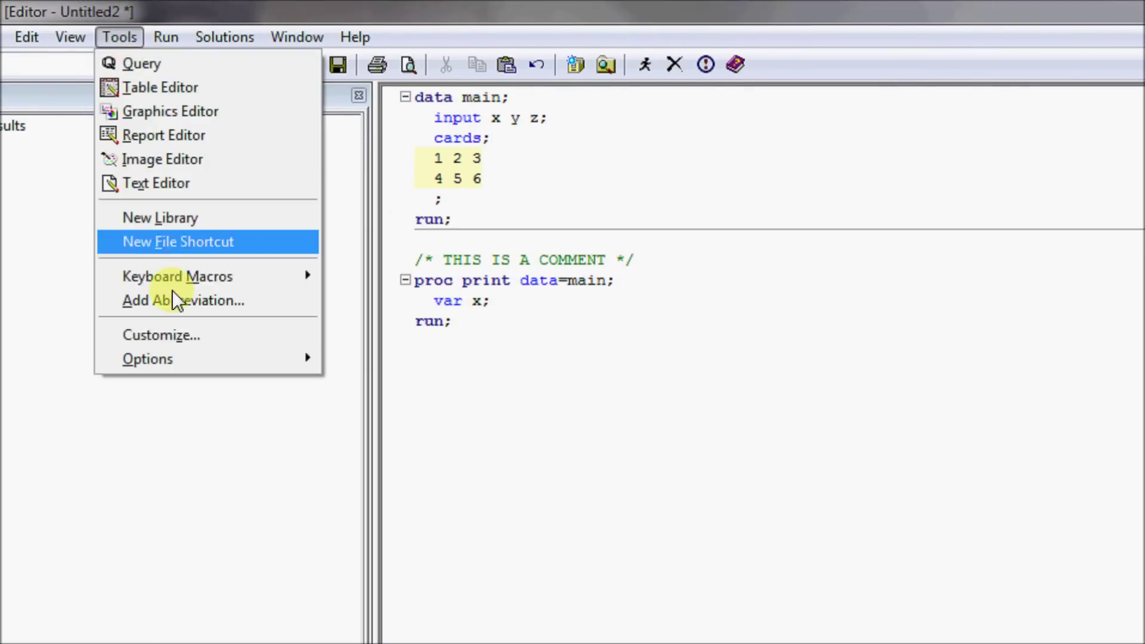
{"action": "mouse_move", "coordinate": [210, 358]}
{"action": "left_click", "coordinate": [394, 359]}
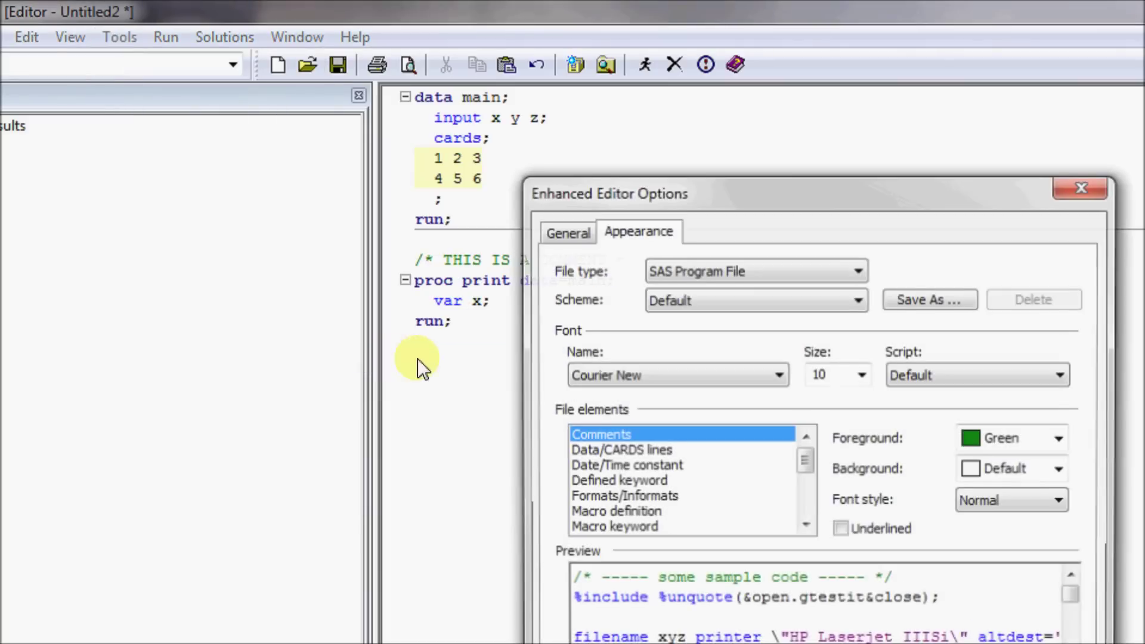
{"action": "left_click_drag", "start_coordinate": [821, 200], "coordinate": [723, 58]}
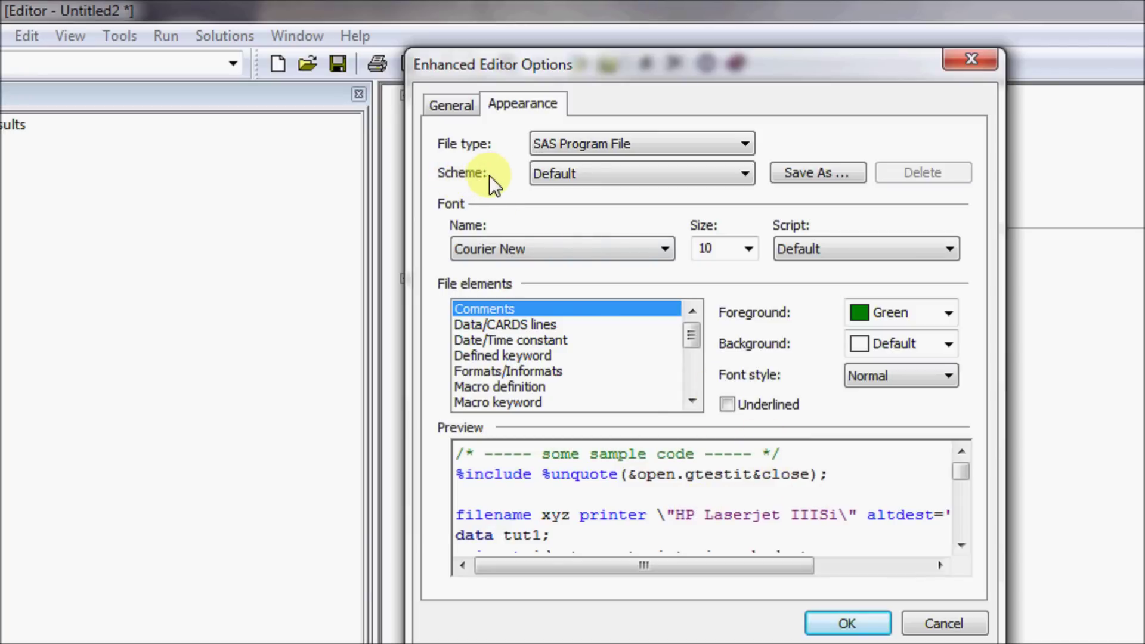
Step: Preview the Fusion, Retro and Swing colour schemes, then return to Default
{"action": "left_click", "coordinate": [586, 175]}
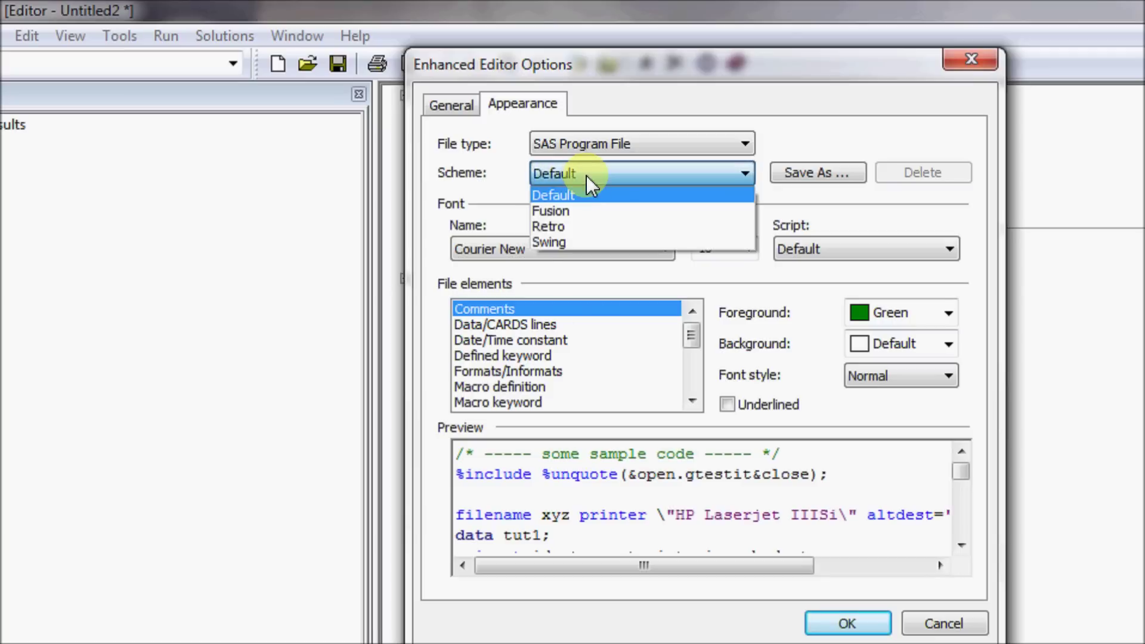
{"action": "left_click", "coordinate": [567, 213]}
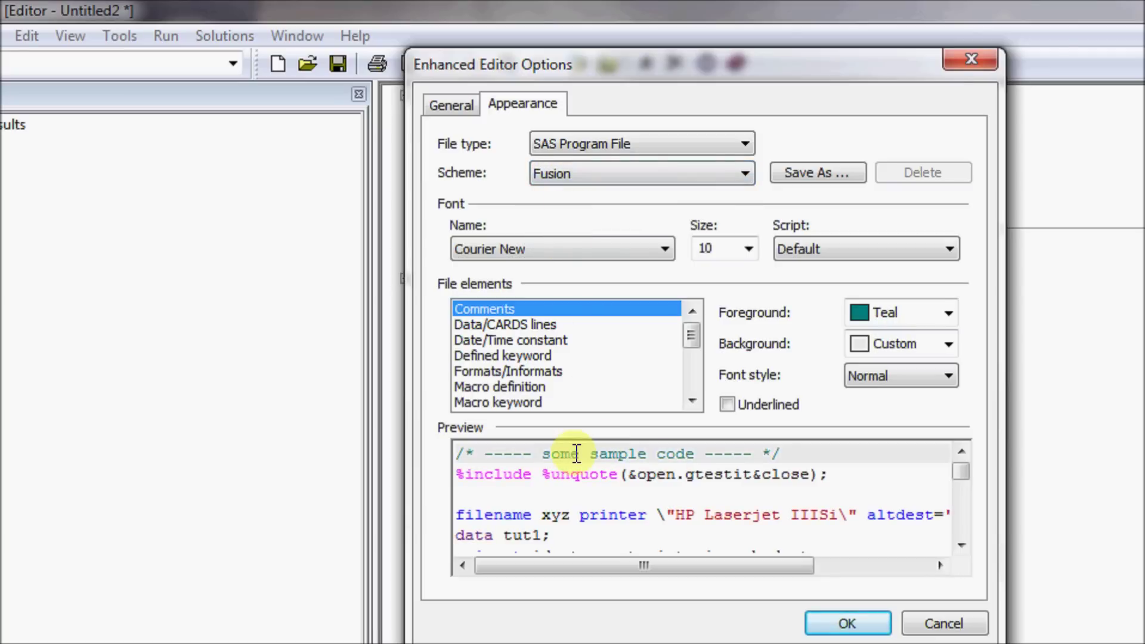
{"action": "left_click", "coordinate": [596, 173]}
{"action": "left_click", "coordinate": [592, 226]}
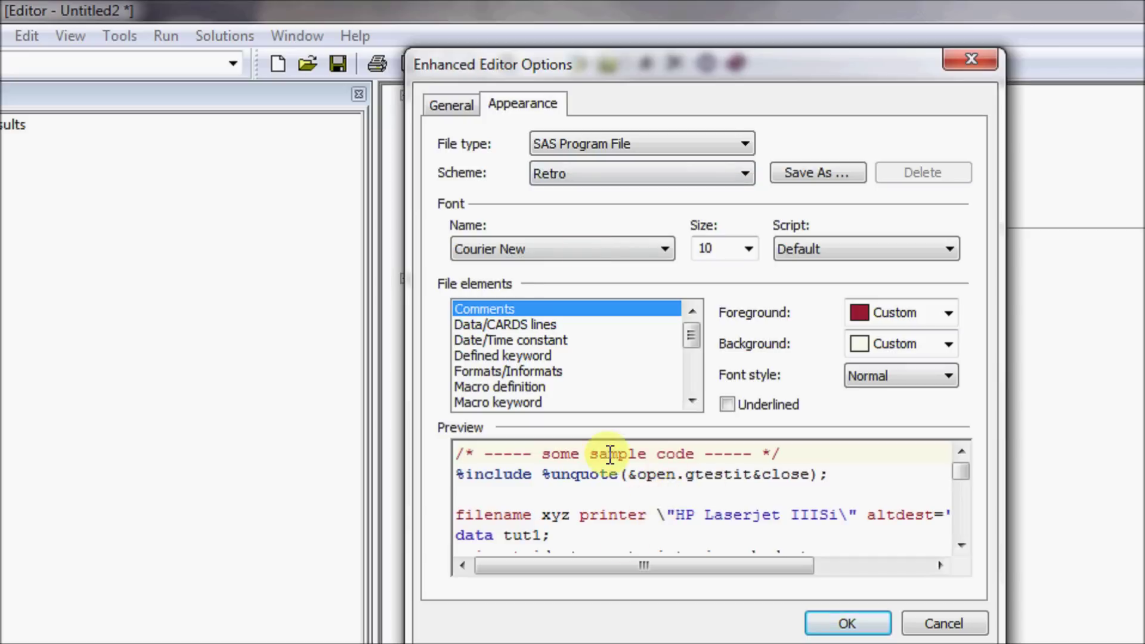
{"action": "left_click", "coordinate": [641, 169]}
{"action": "left_click", "coordinate": [607, 241]}
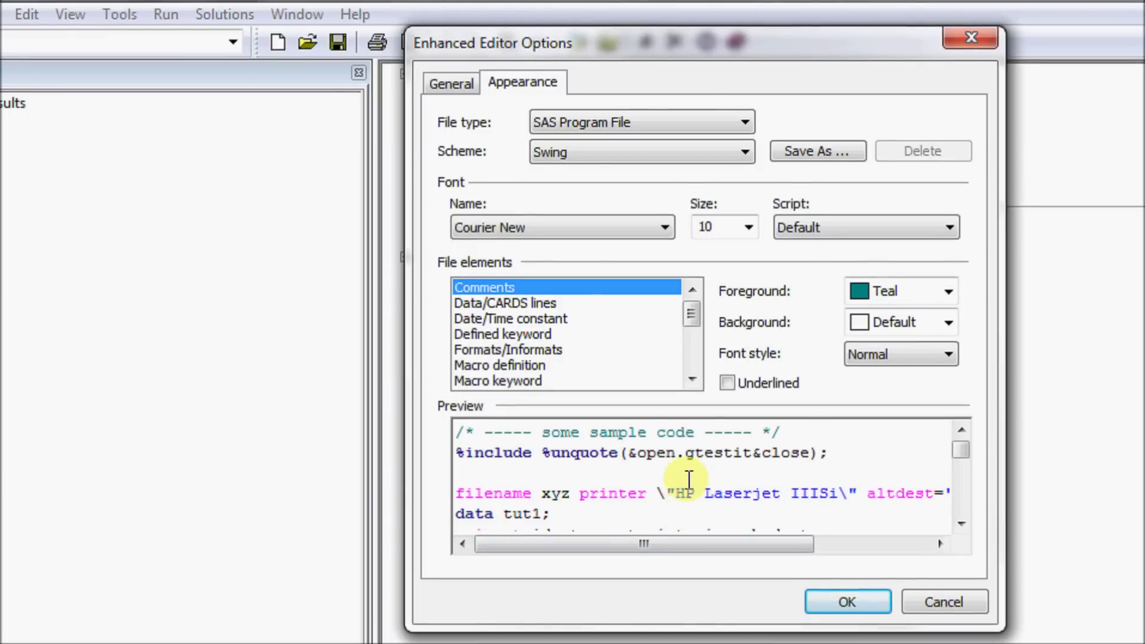
{"action": "left_click", "coordinate": [569, 159]}
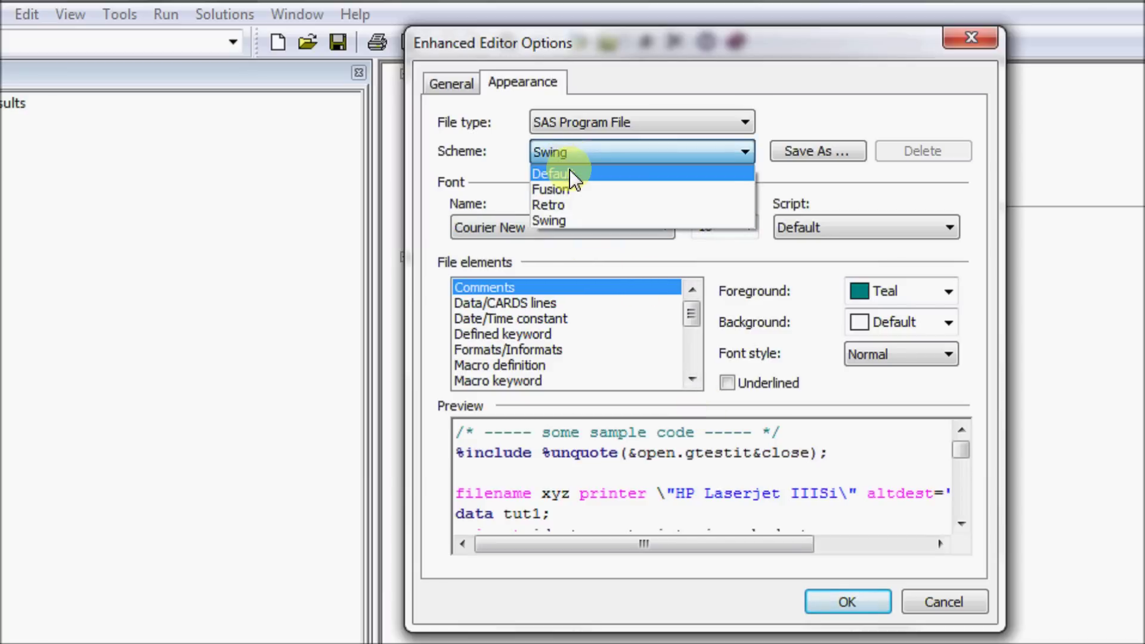
{"action": "left_click", "coordinate": [571, 170]}
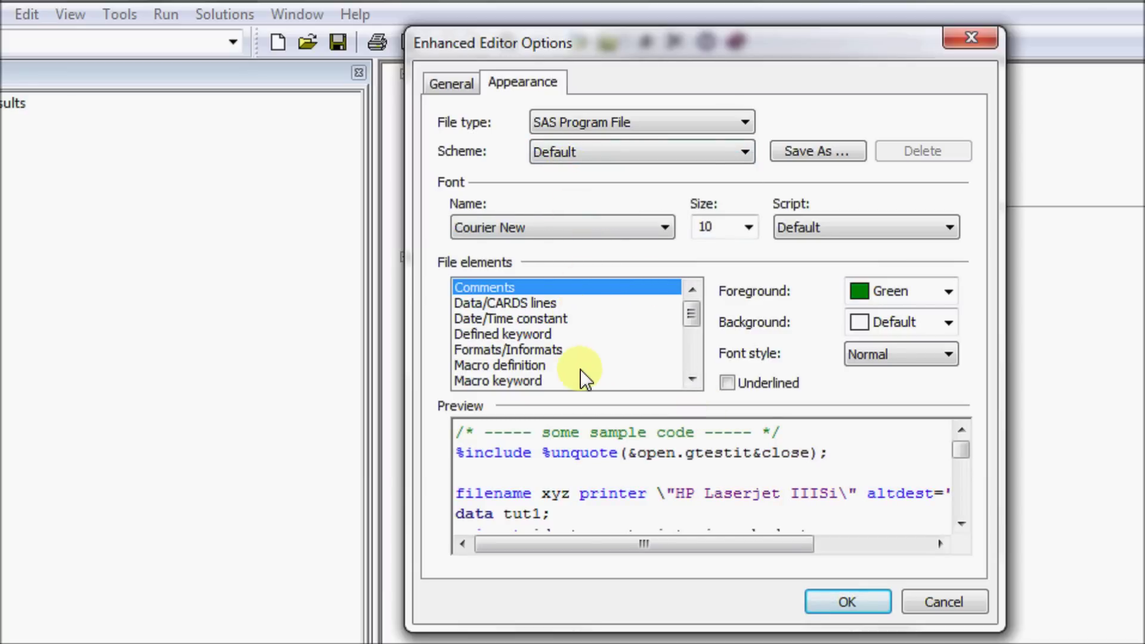
Step: Give Macro definition and Macro keyword a Silver background
{"action": "left_click", "coordinate": [558, 367]}
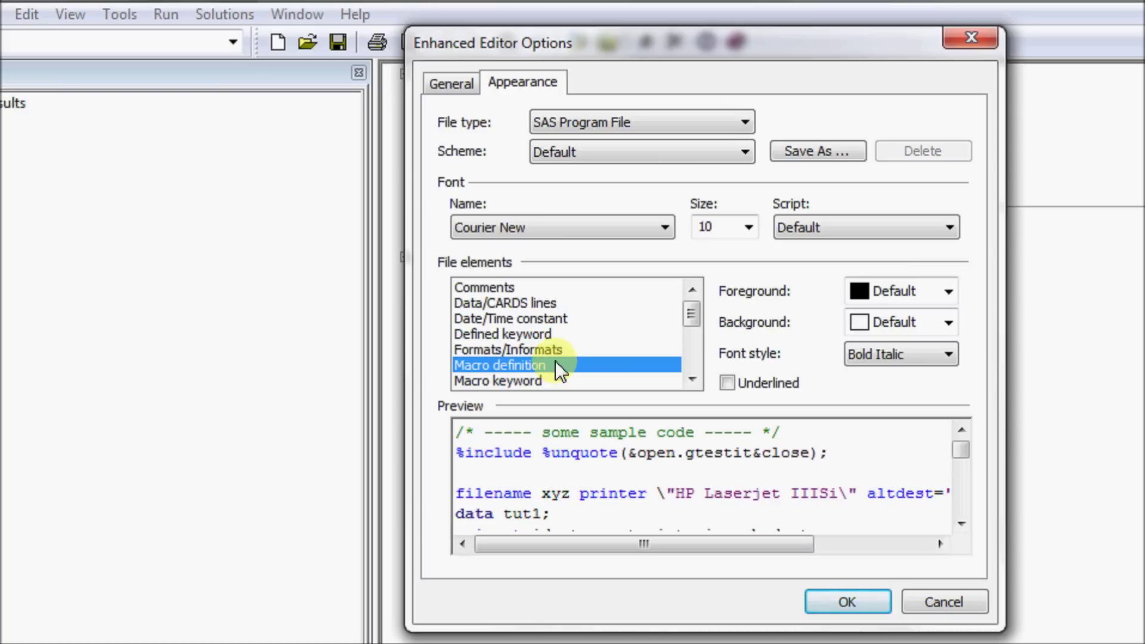
{"action": "scroll", "coordinate": [568, 346], "scroll_direction": "down", "scroll_amount": 1}
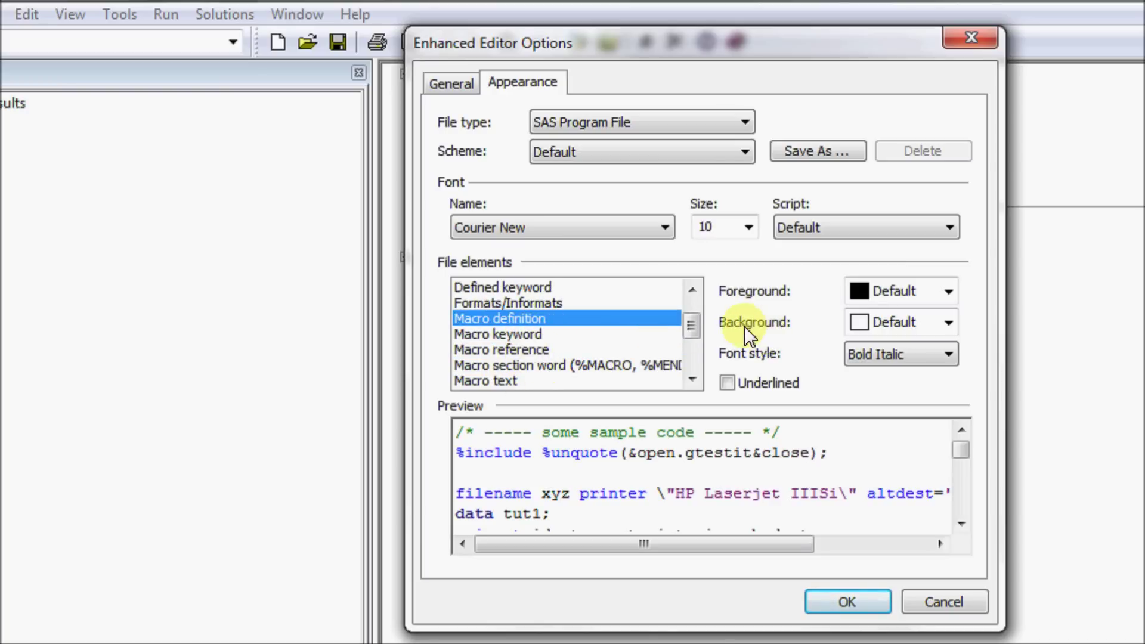
{"action": "left_click", "coordinate": [948, 325]}
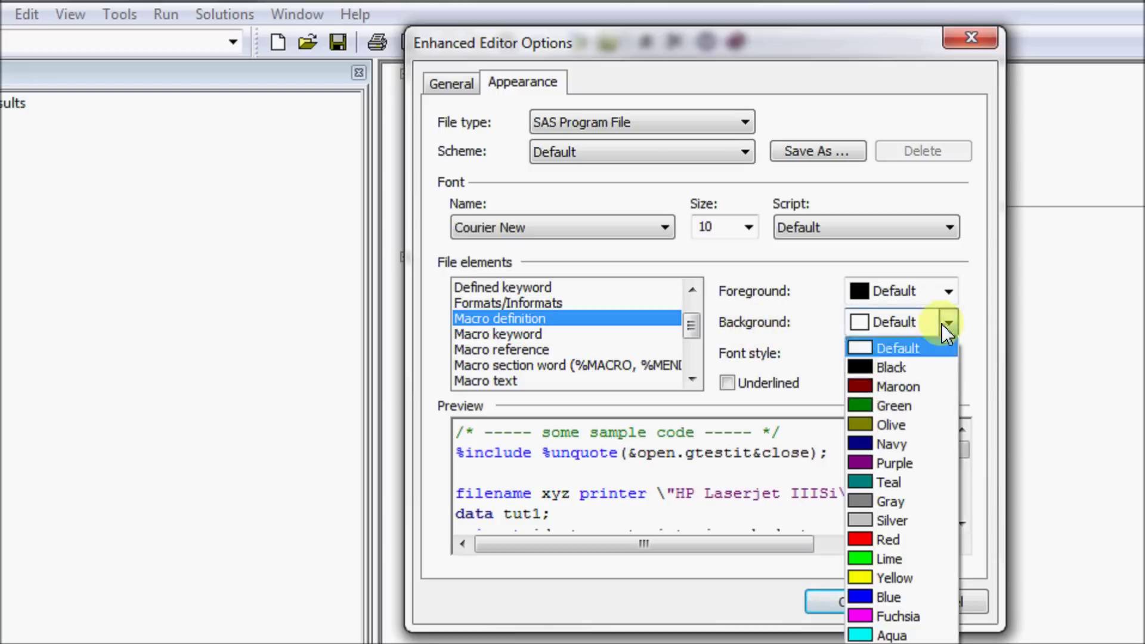
{"action": "left_click", "coordinate": [882, 503]}
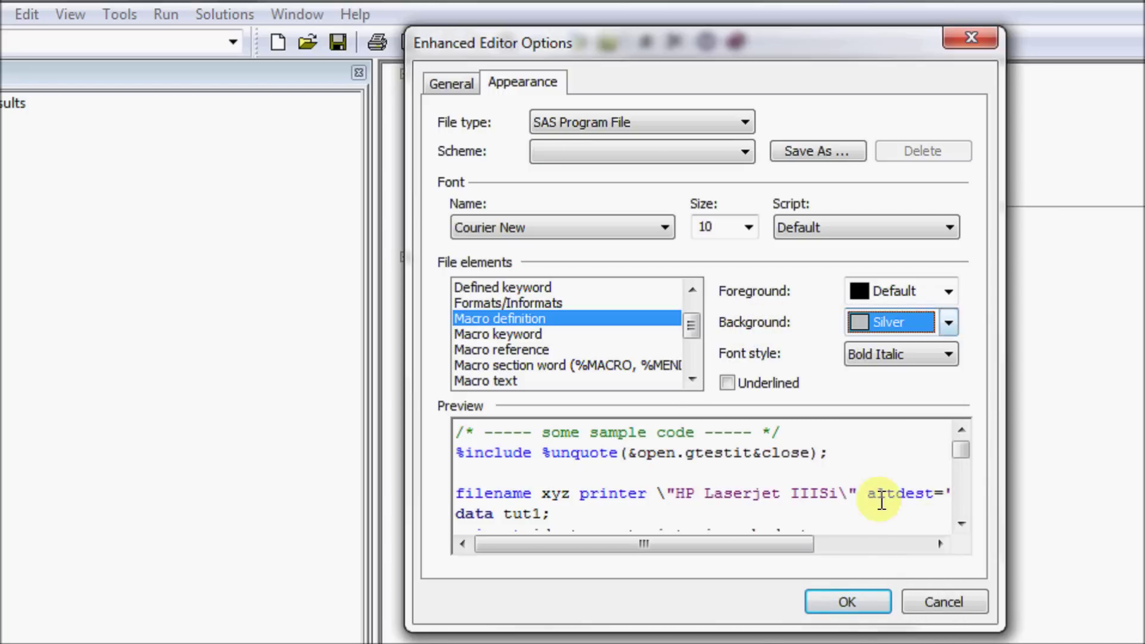
{"action": "left_click", "coordinate": [603, 333]}
{"action": "left_click", "coordinate": [948, 324]}
{"action": "left_click", "coordinate": [950, 324]}
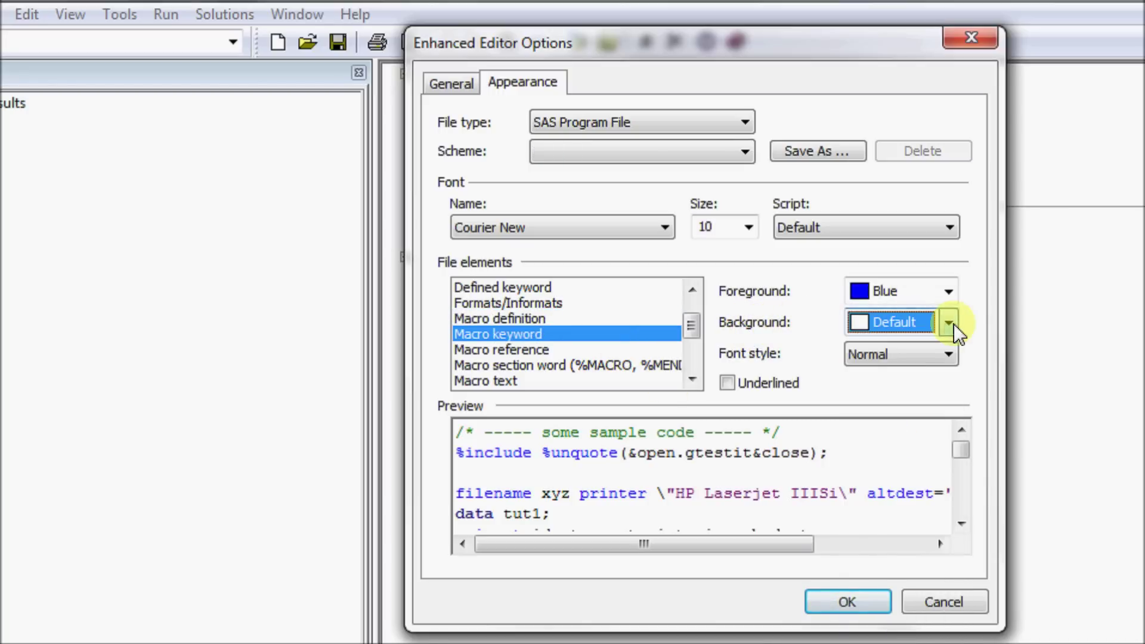
{"action": "left_click", "coordinate": [948, 323]}
{"action": "left_click", "coordinate": [903, 520]}
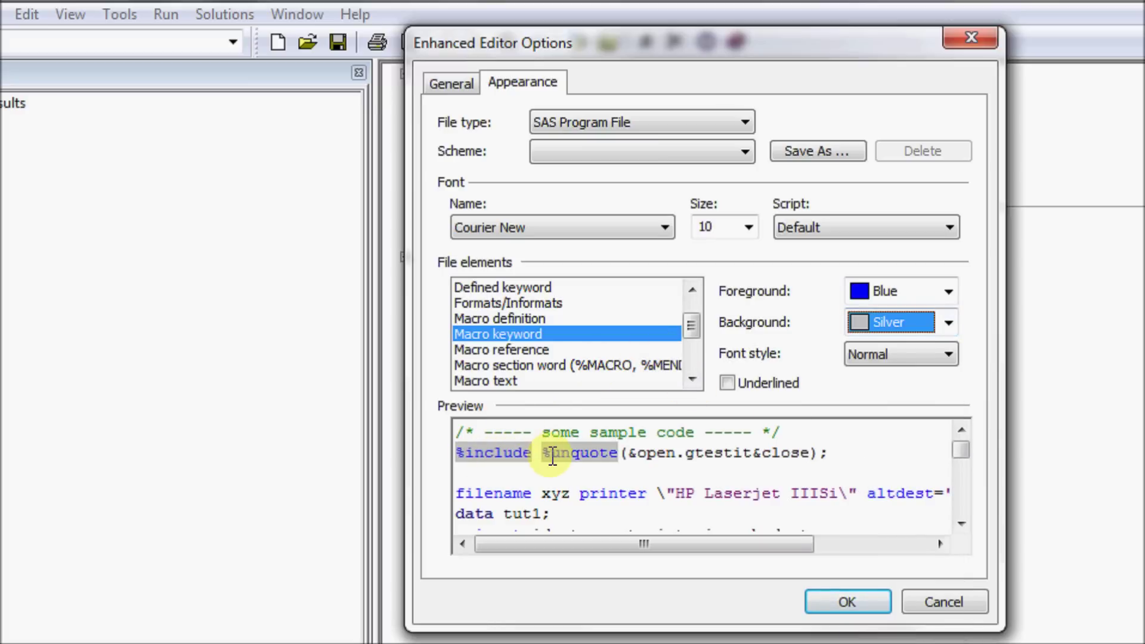
Step: Give Macro reference, Macro section word and Macro text a Silver background too
{"action": "left_click", "coordinate": [525, 350]}
{"action": "left_click", "coordinate": [949, 323]}
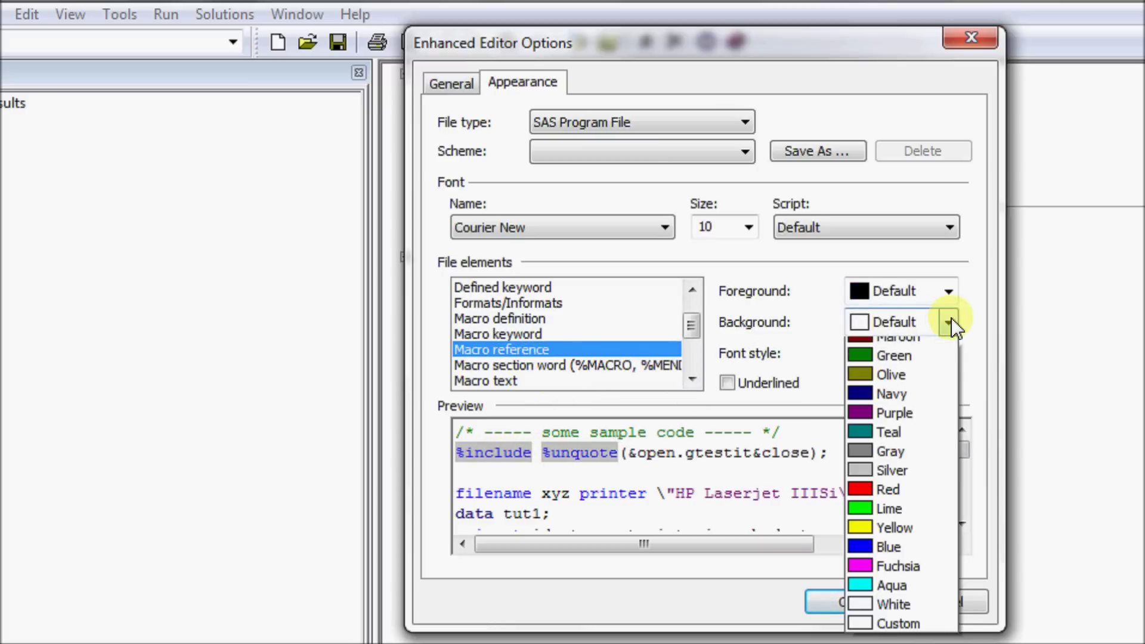
{"action": "left_click", "coordinate": [895, 502]}
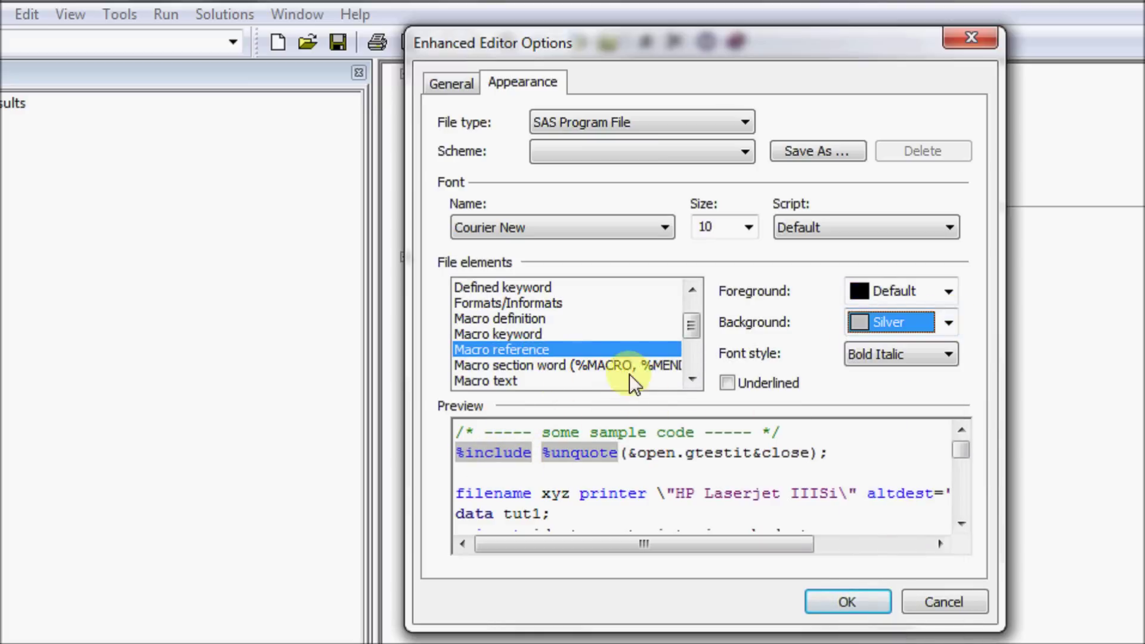
{"action": "left_click", "coordinate": [542, 365]}
{"action": "left_click", "coordinate": [948, 323]}
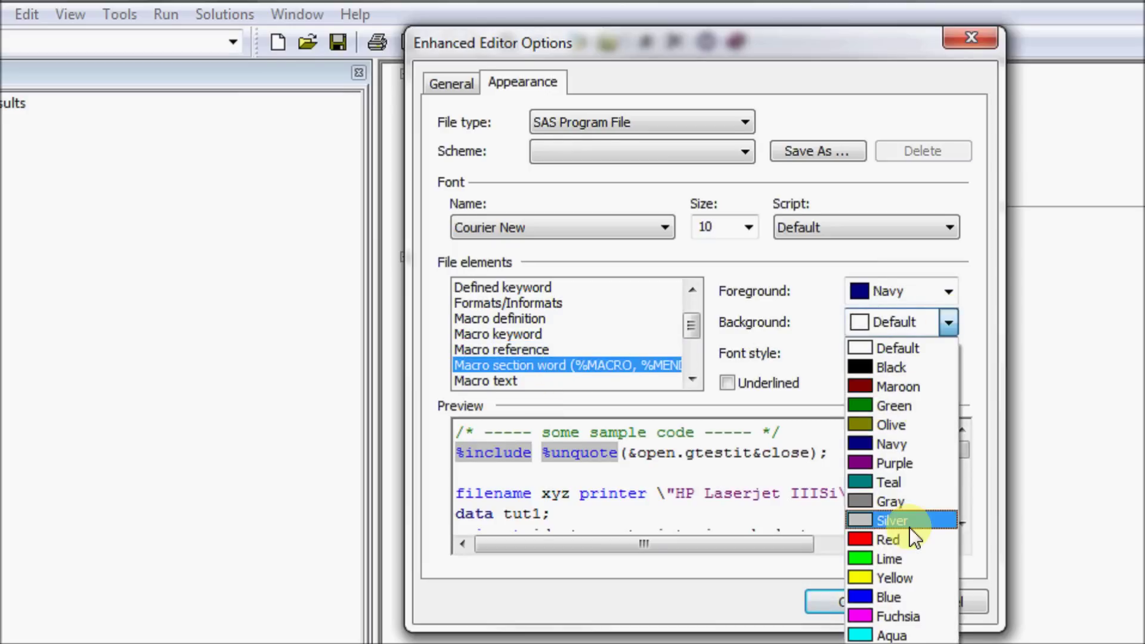
{"action": "left_click", "coordinate": [910, 518]}
{"action": "left_click", "coordinate": [540, 381]}
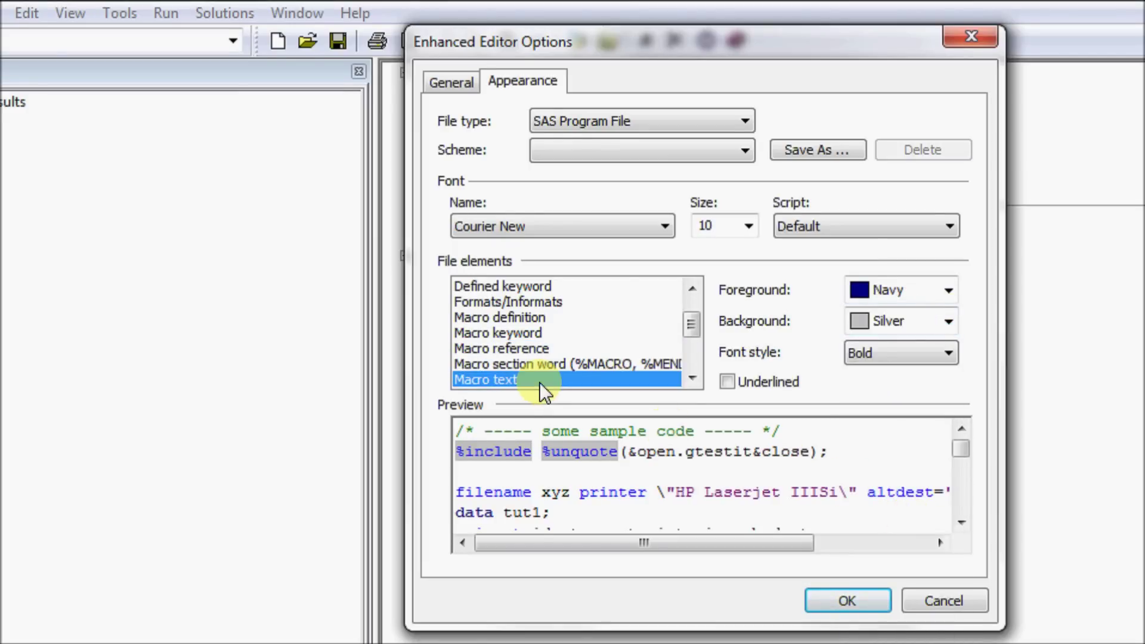
{"action": "left_click", "coordinate": [949, 322]}
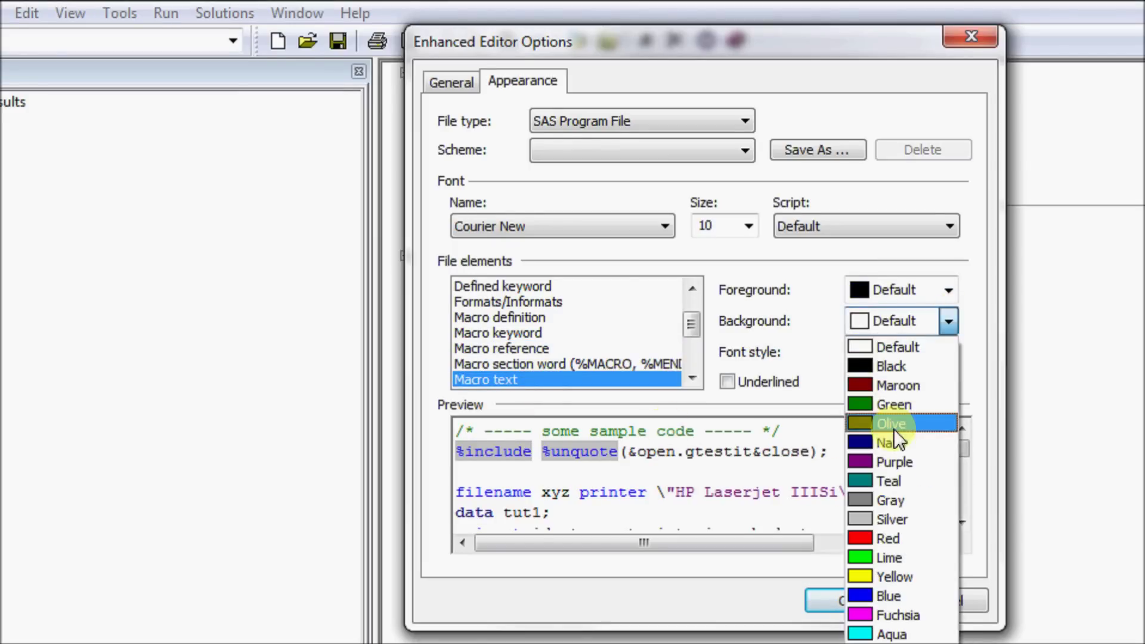
{"action": "left_click", "coordinate": [910, 518]}
Step: Scroll the Preview to check the Silver shading on the %macro test sample
{"action": "left_click", "coordinate": [692, 377]}
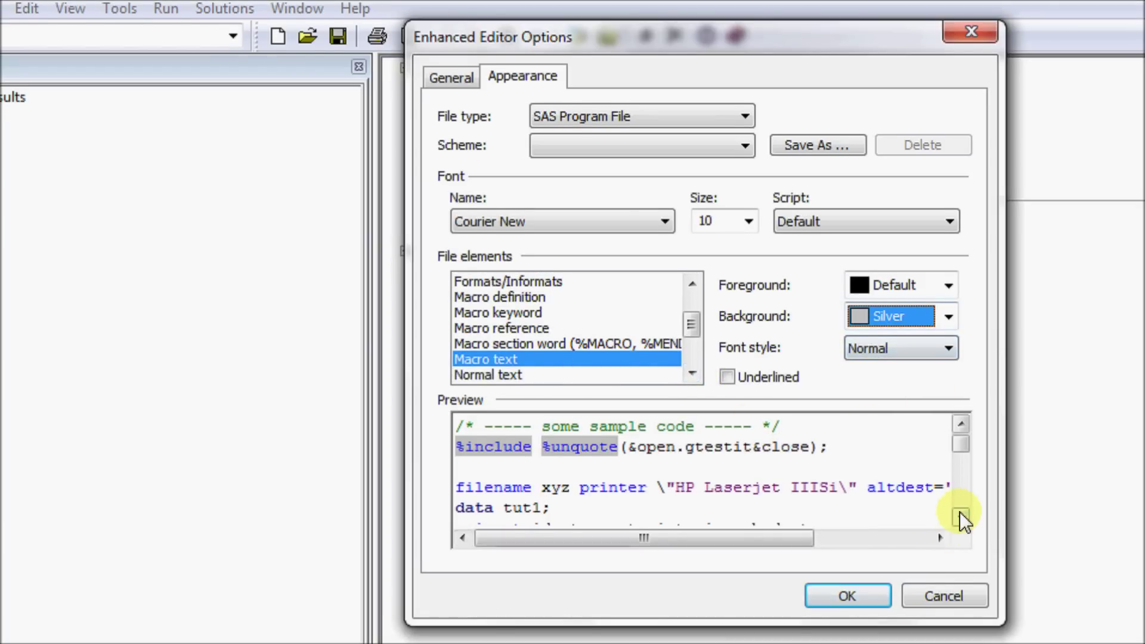
{"action": "left_click", "coordinate": [961, 523]}
{"action": "left_click", "coordinate": [961, 516]}
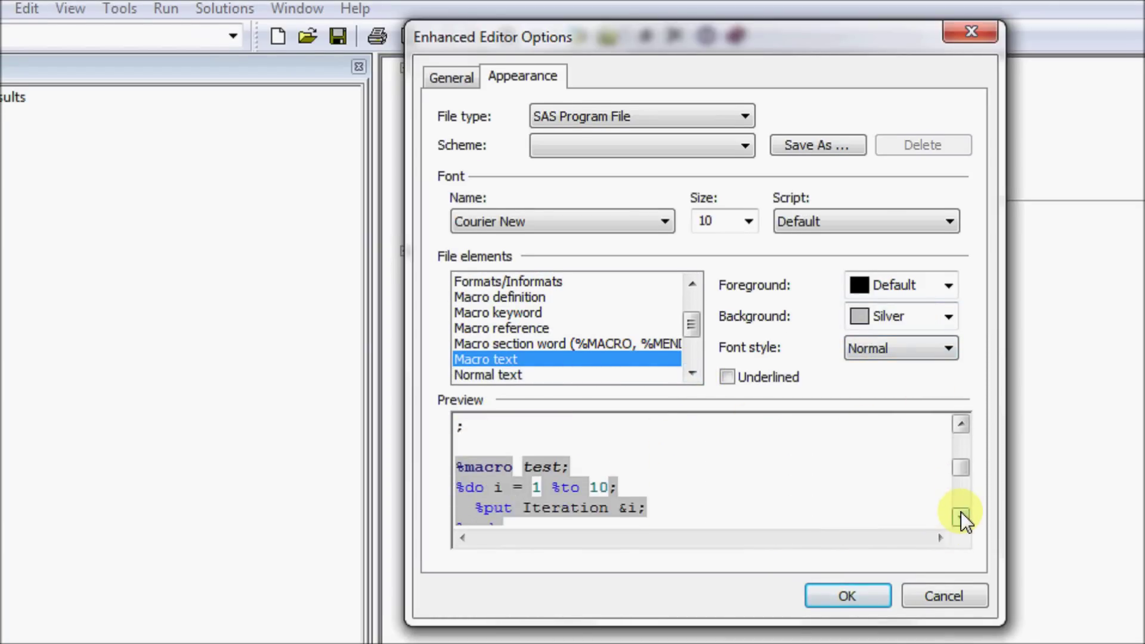
{"action": "left_click_drag", "start_coordinate": [470, 442], "coordinate": [627, 460]}
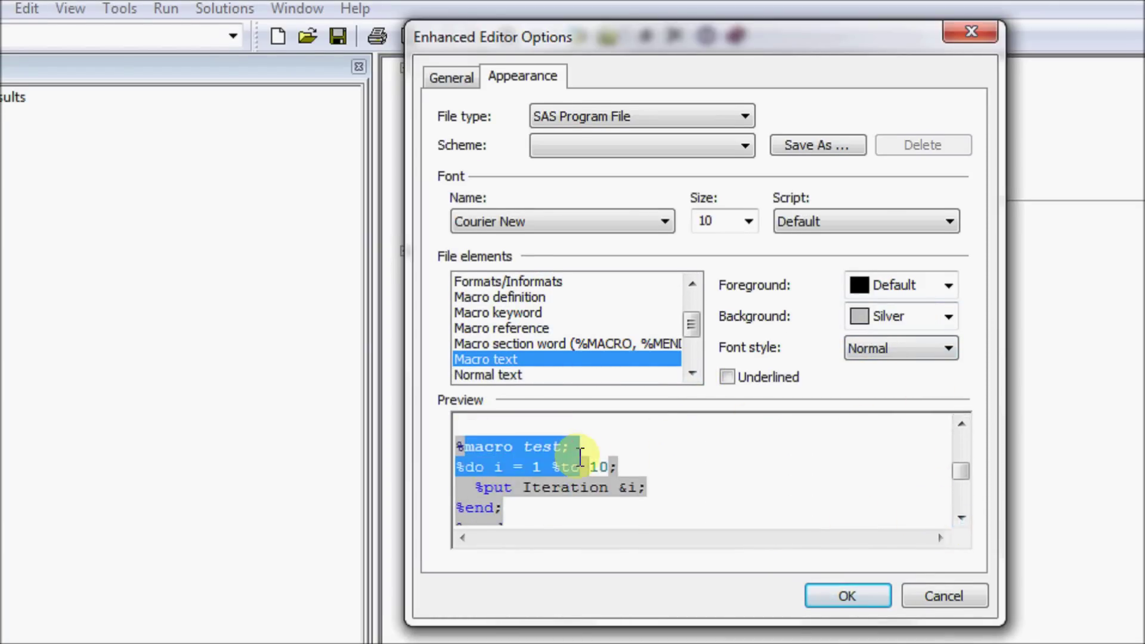
{"action": "left_click", "coordinate": [658, 486]}
{"action": "scroll", "coordinate": [790, 471], "scroll_direction": "down", "scroll_amount": 1}
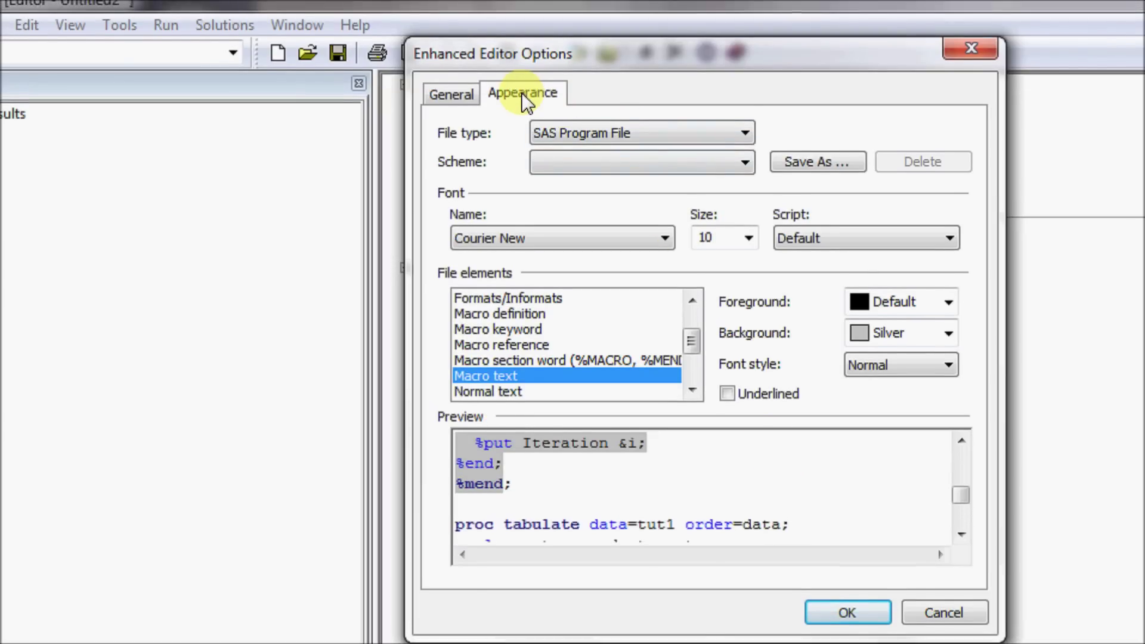
{"action": "left_click", "coordinate": [572, 151]}
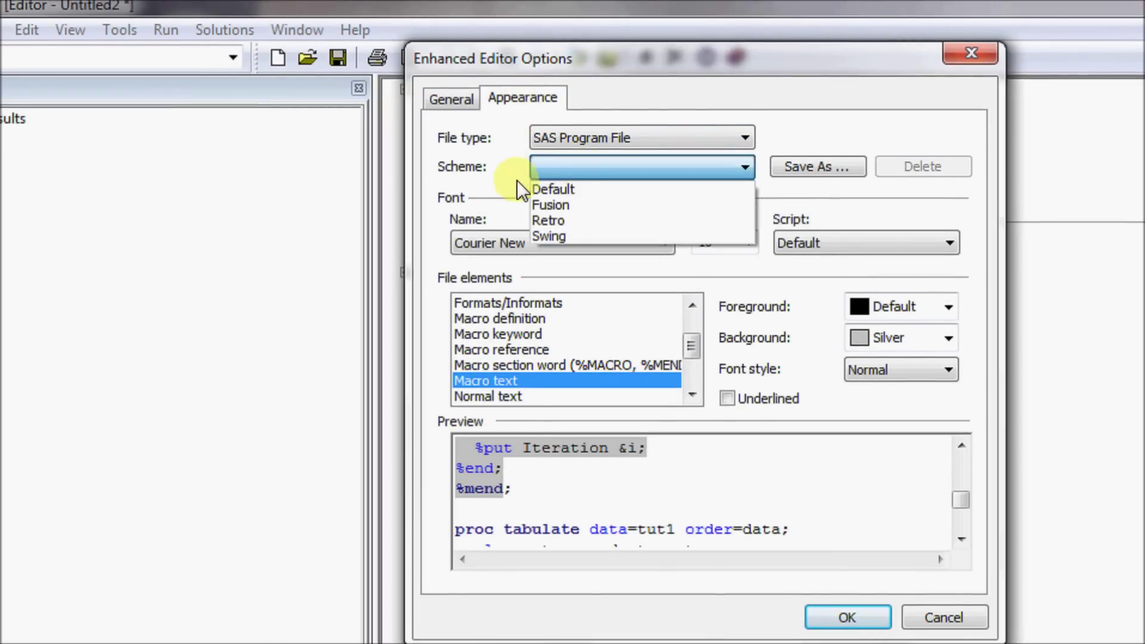
Step: Restore the Default scheme, review the General tab, and close the options with OK
{"action": "left_click", "coordinate": [545, 189]}
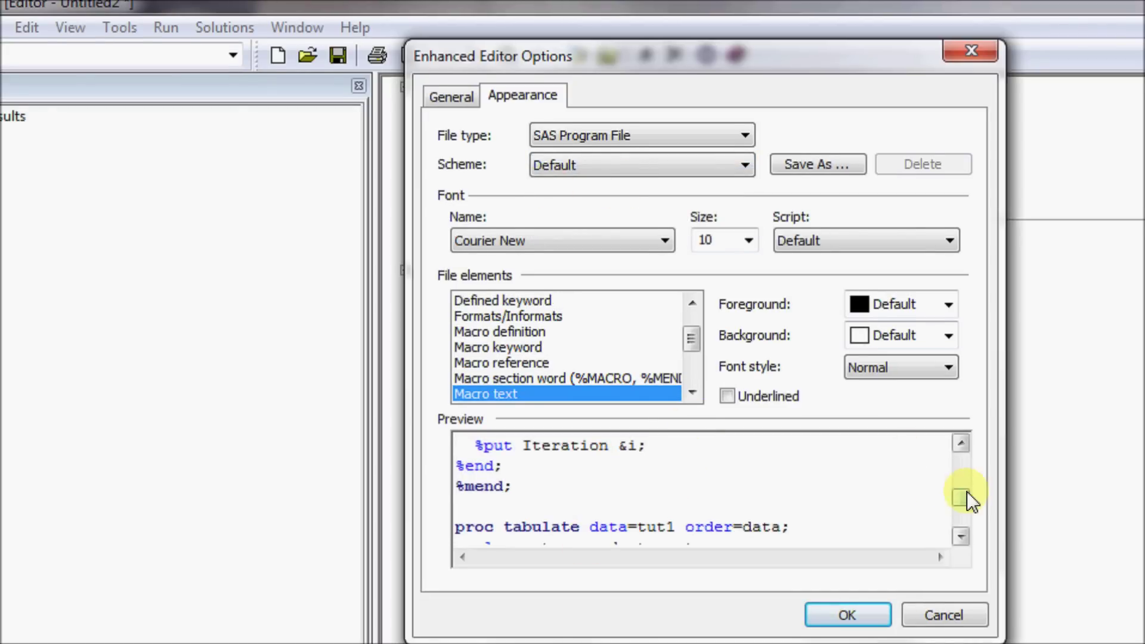
{"action": "left_click_drag", "start_coordinate": [968, 491], "coordinate": [973, 454]}
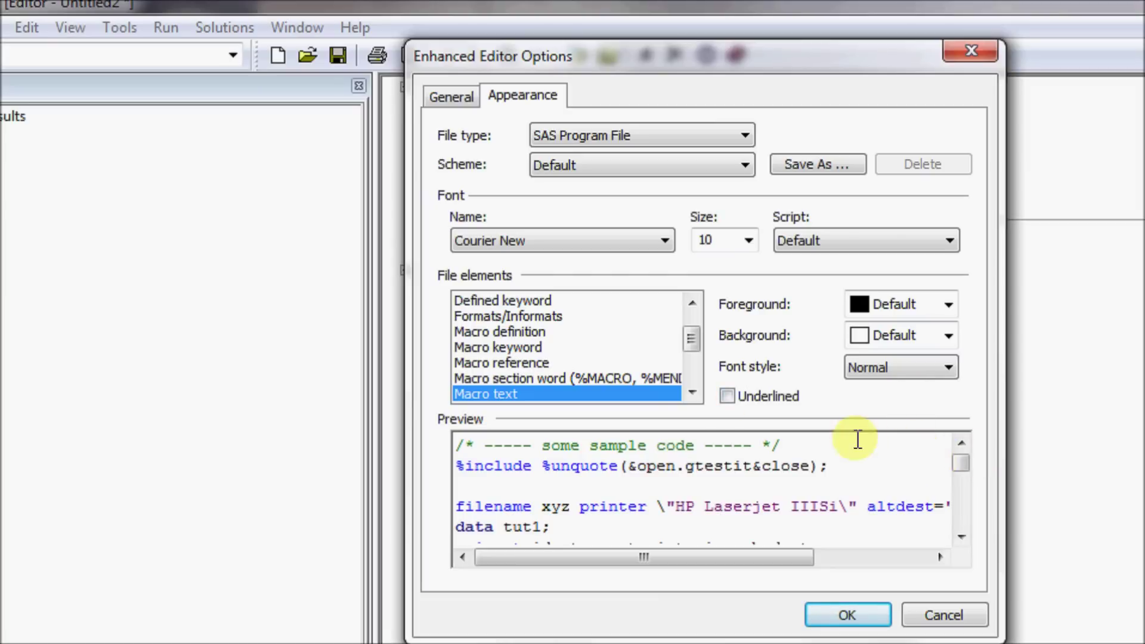
{"action": "left_click_drag", "start_coordinate": [695, 343], "coordinate": [693, 320]}
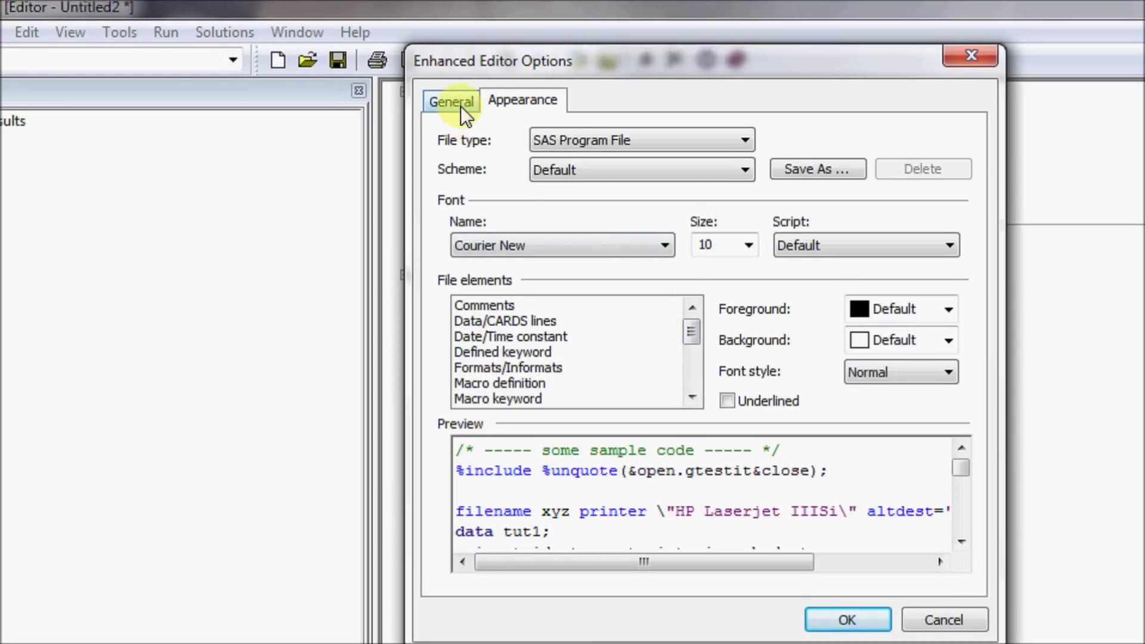
{"action": "left_click", "coordinate": [457, 109]}
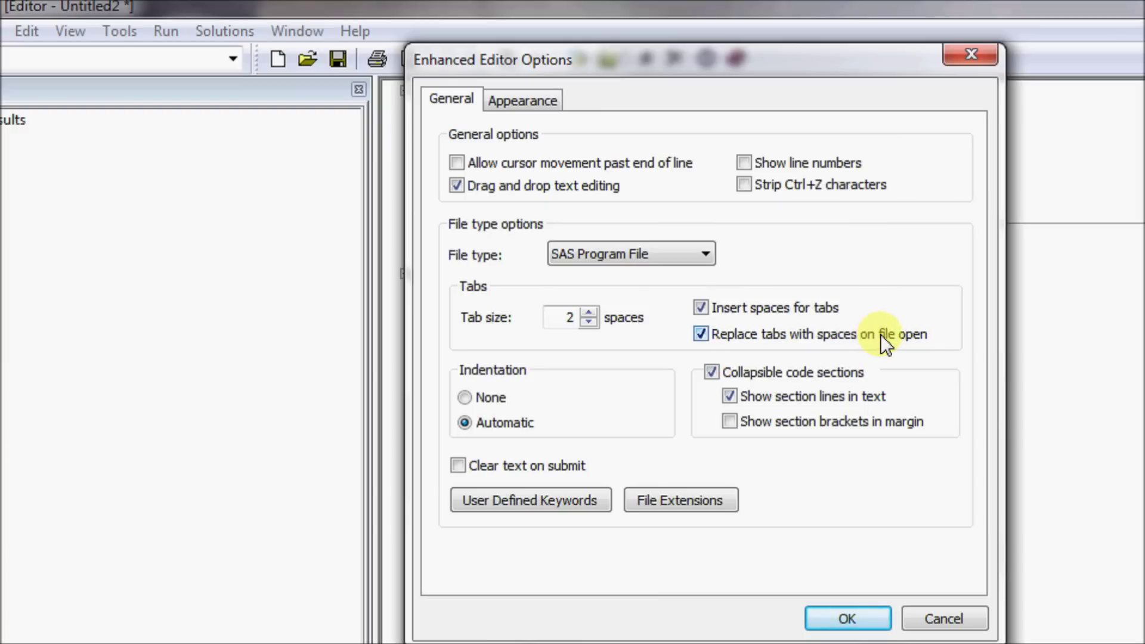
{"action": "left_click", "coordinate": [849, 619]}
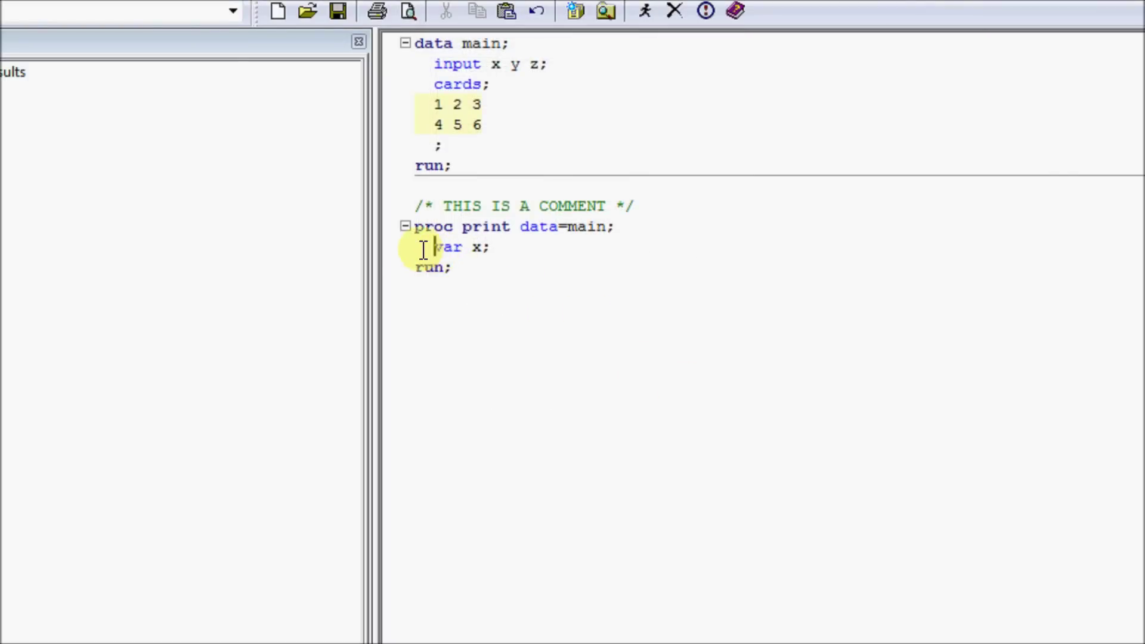
{"action": "left_click_drag", "start_coordinate": [433, 248], "coordinate": [379, 255]}
{"action": "left_click", "coordinate": [520, 273]}
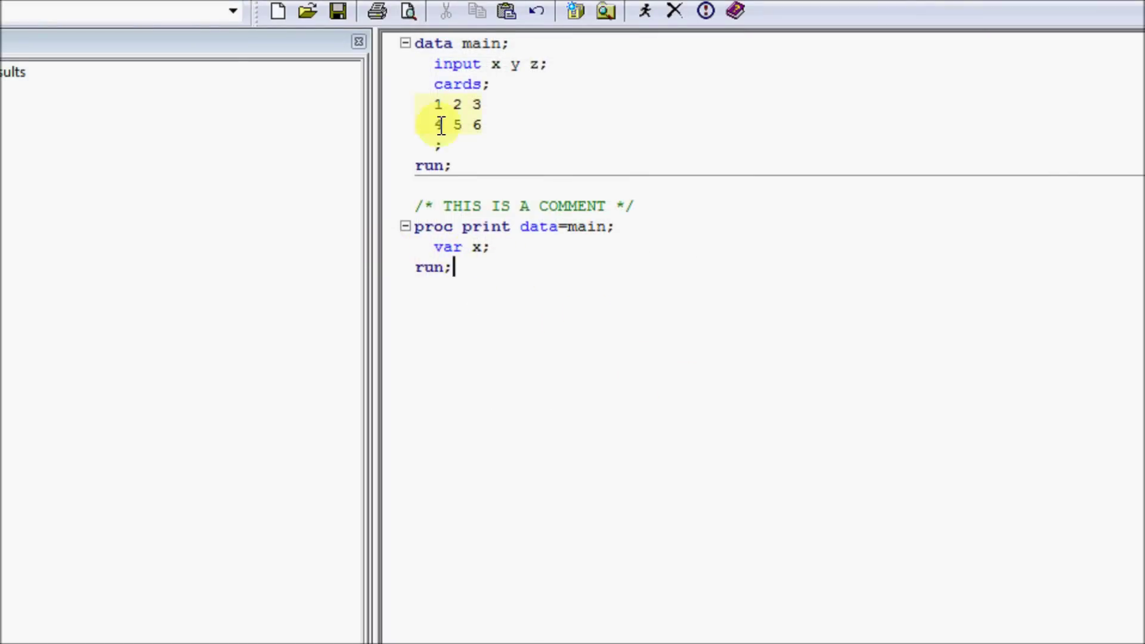
{"action": "left_click_drag", "start_coordinate": [467, 166], "coordinate": [404, 39]}
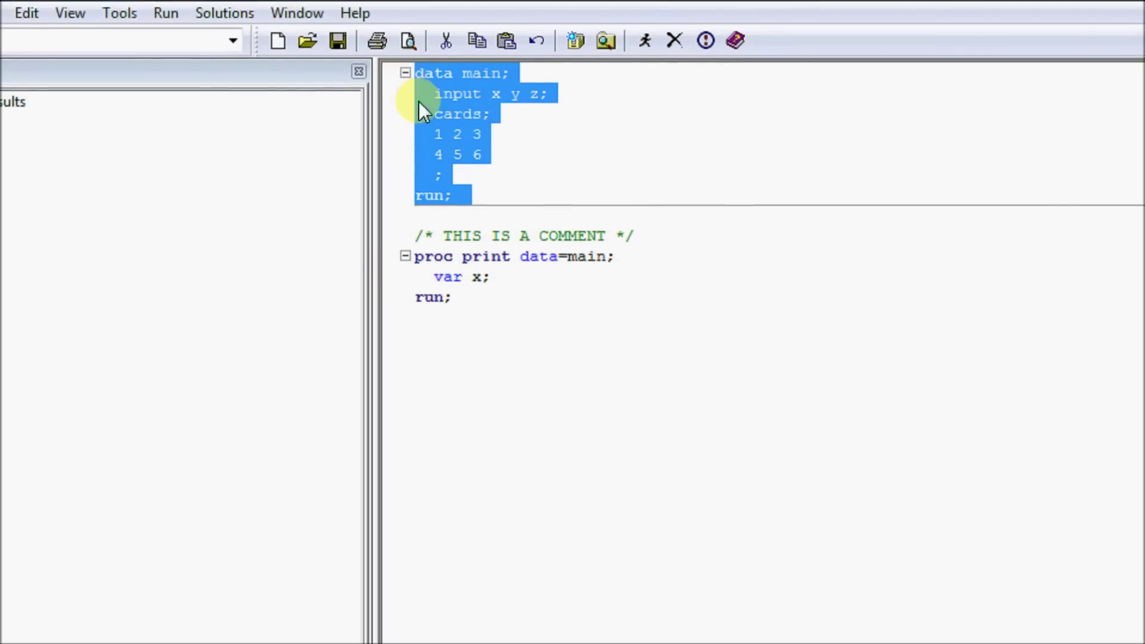
{"action": "left_click_drag", "start_coordinate": [463, 287], "coordinate": [407, 251]}
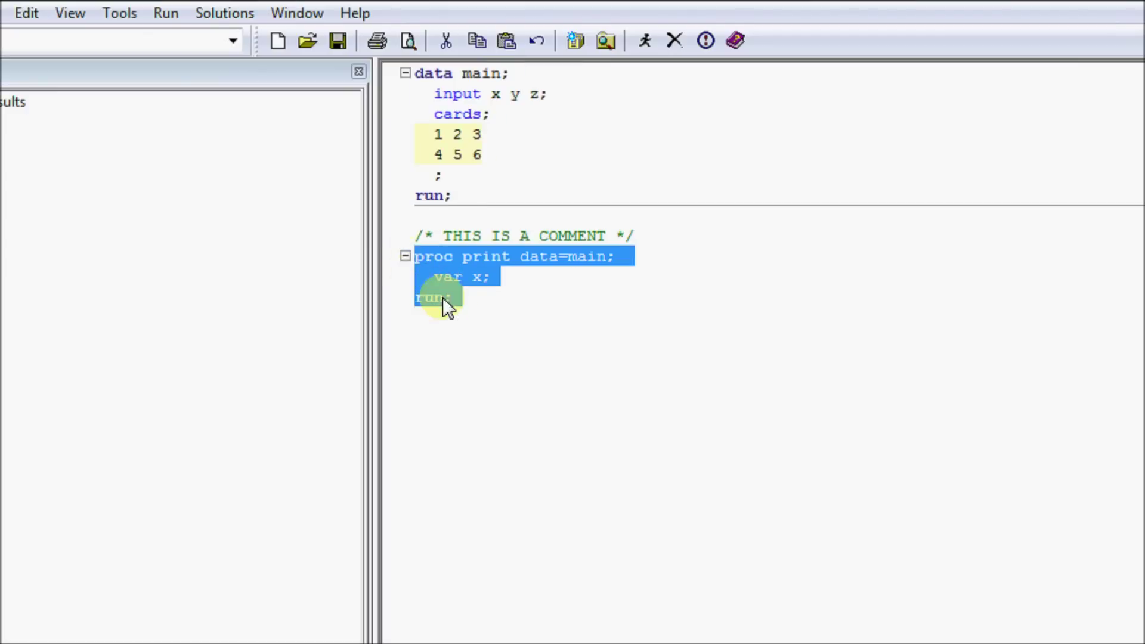
{"action": "left_click", "coordinate": [461, 298]}
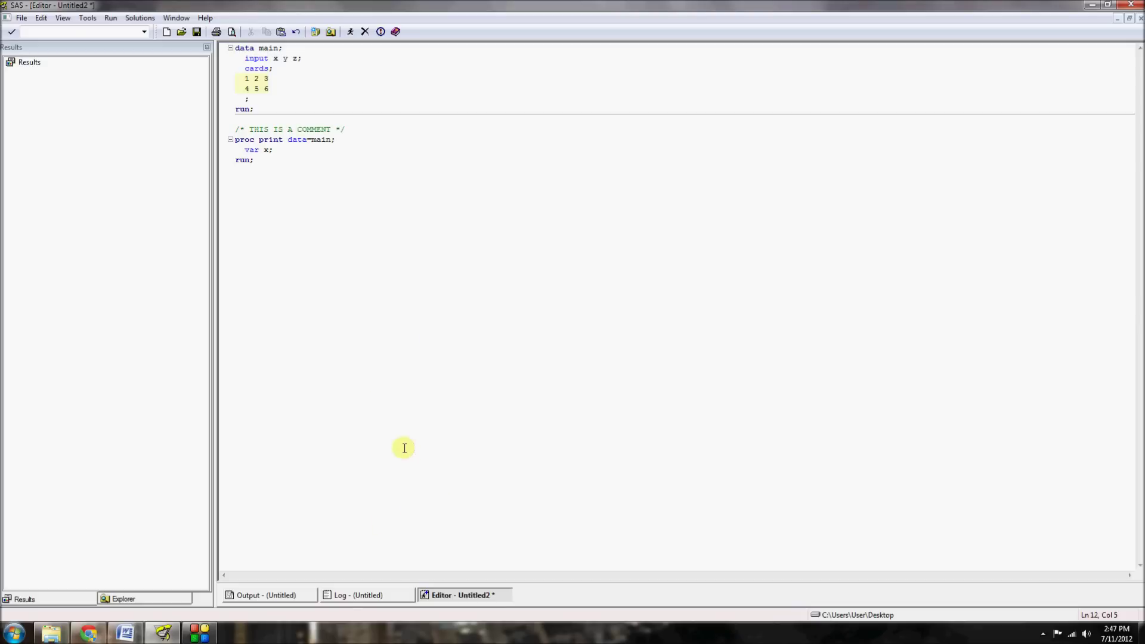
Step: Glance at the Log and empty Output, then submit the program with F8
{"action": "left_click", "coordinate": [371, 596]}
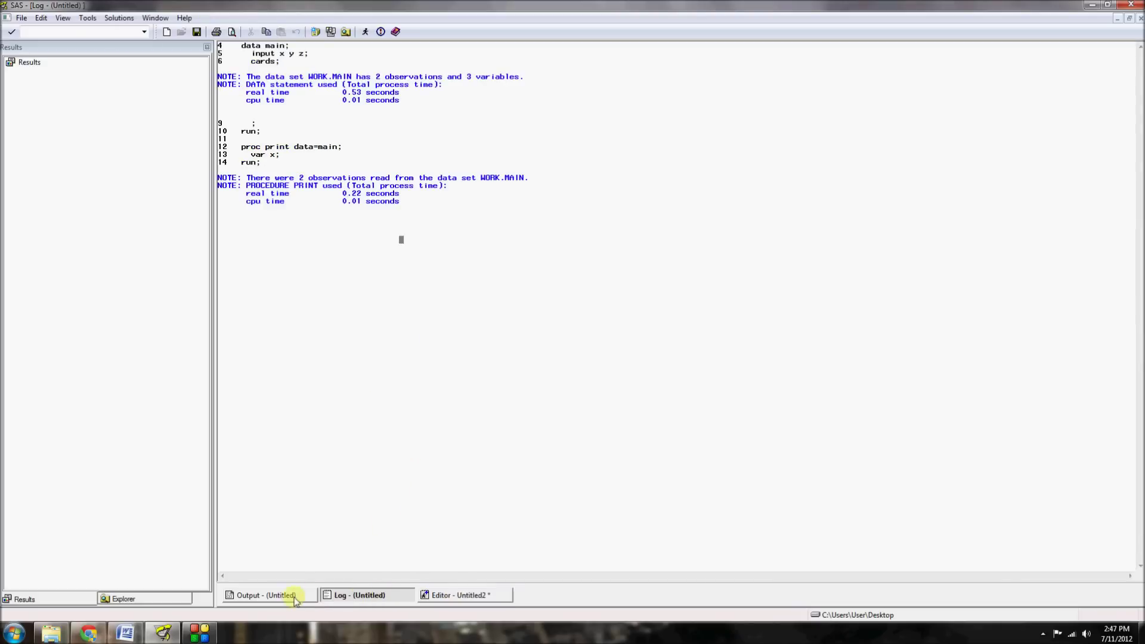
{"action": "left_click", "coordinate": [293, 596]}
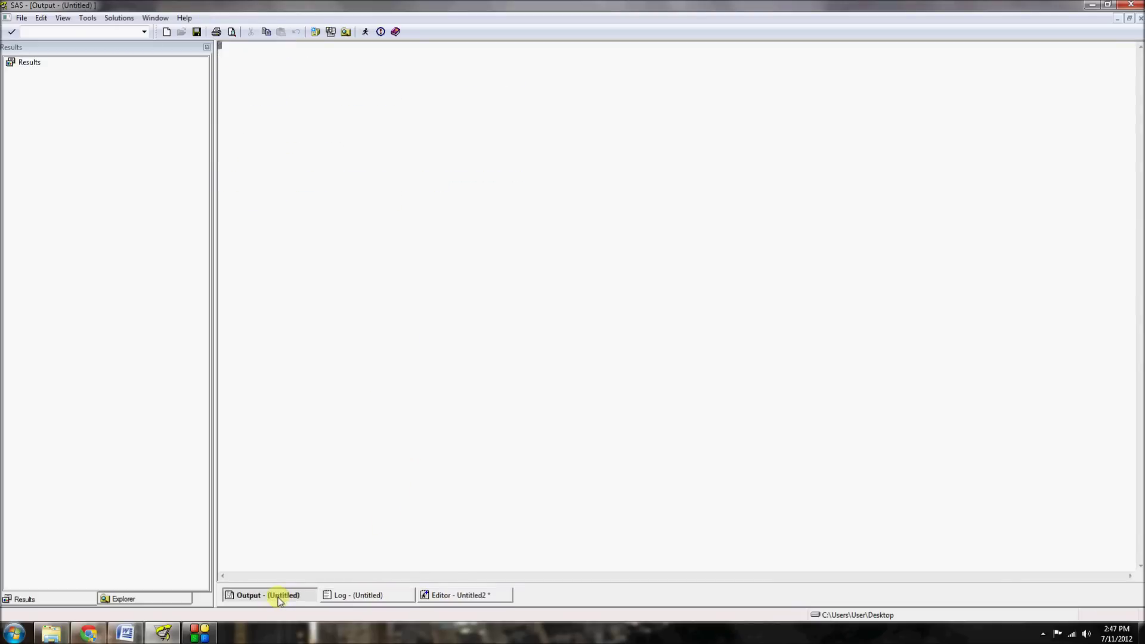
{"action": "left_click", "coordinate": [465, 596]}
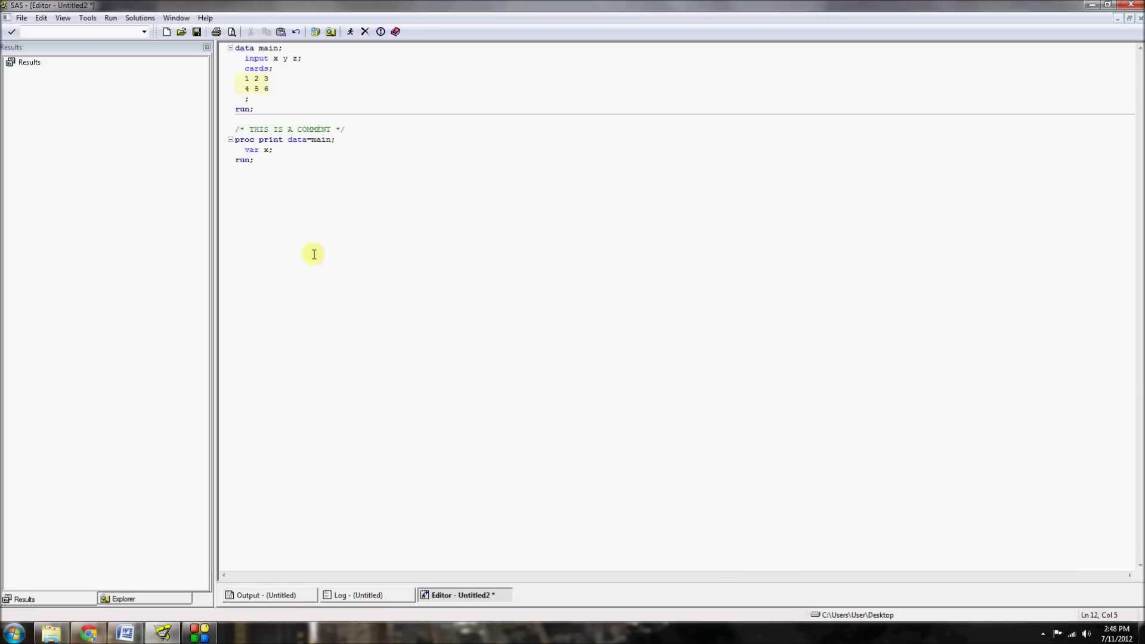
{"action": "key", "text": "F8"}
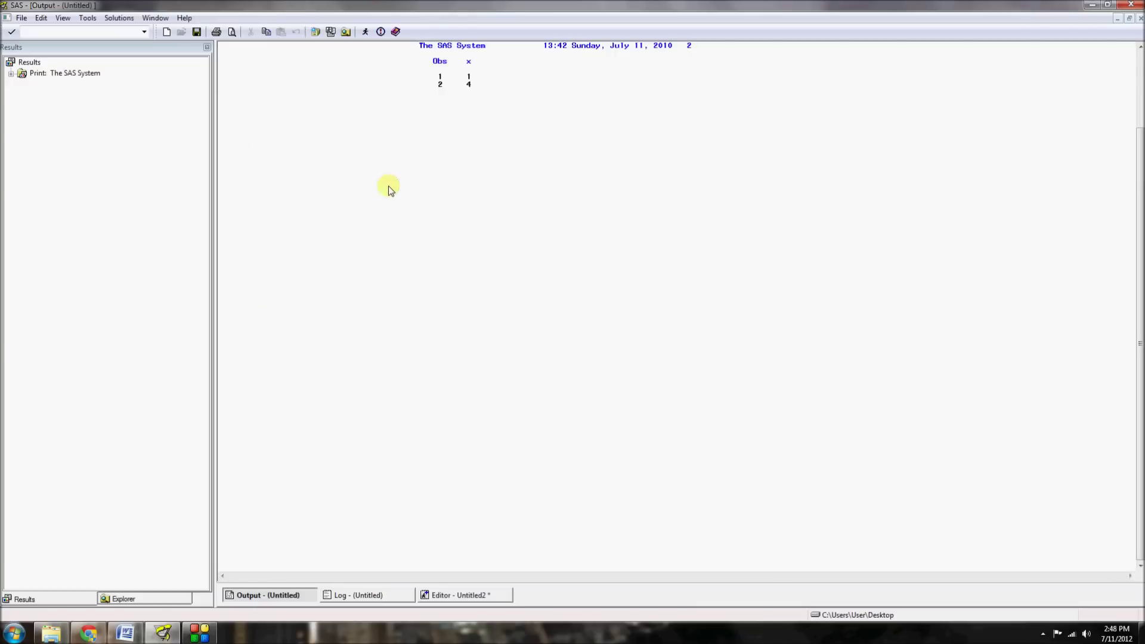
Step: View the PRINT results (x = 1 and 4), cycling between Log, Editor and Output windows
{"action": "left_click", "coordinate": [493, 600]}
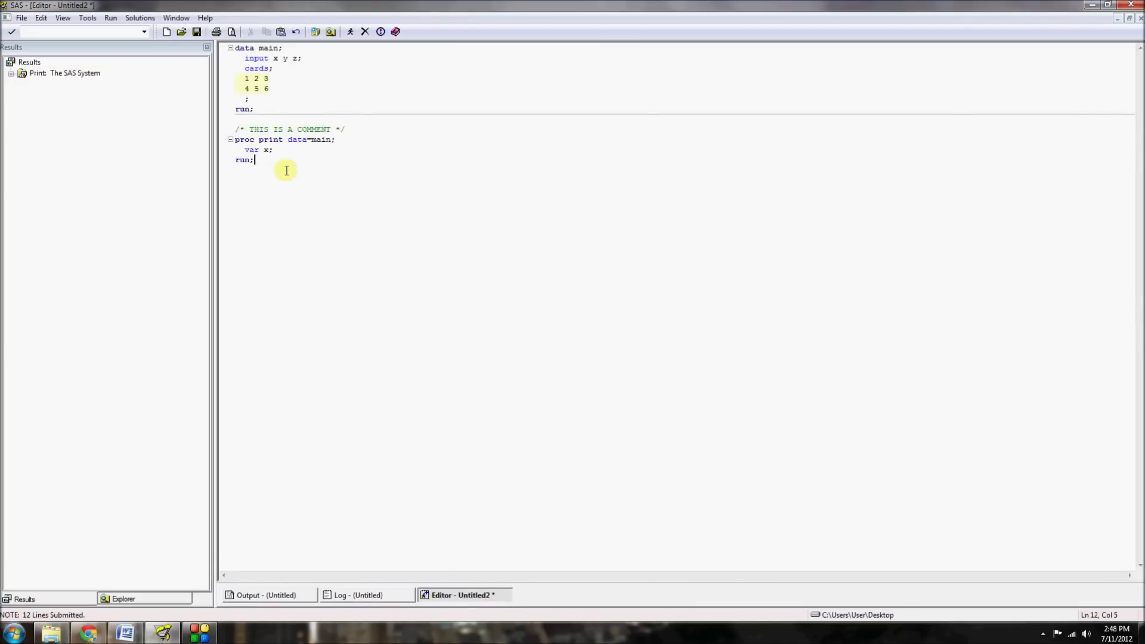
{"action": "left_click", "coordinate": [298, 596]}
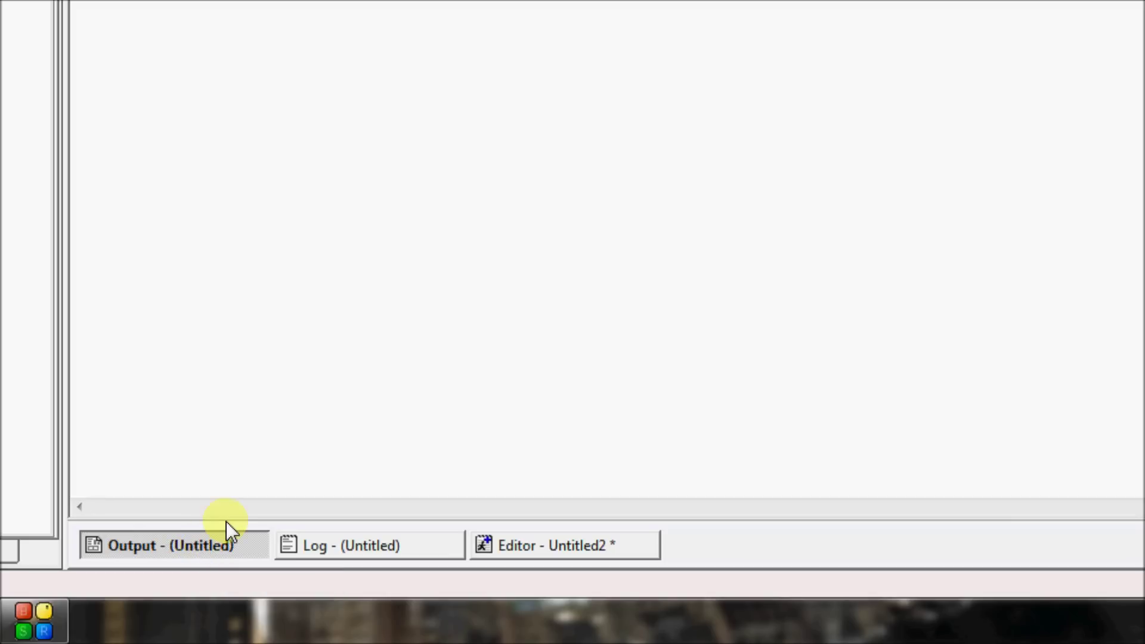
{"action": "left_click", "coordinate": [391, 547]}
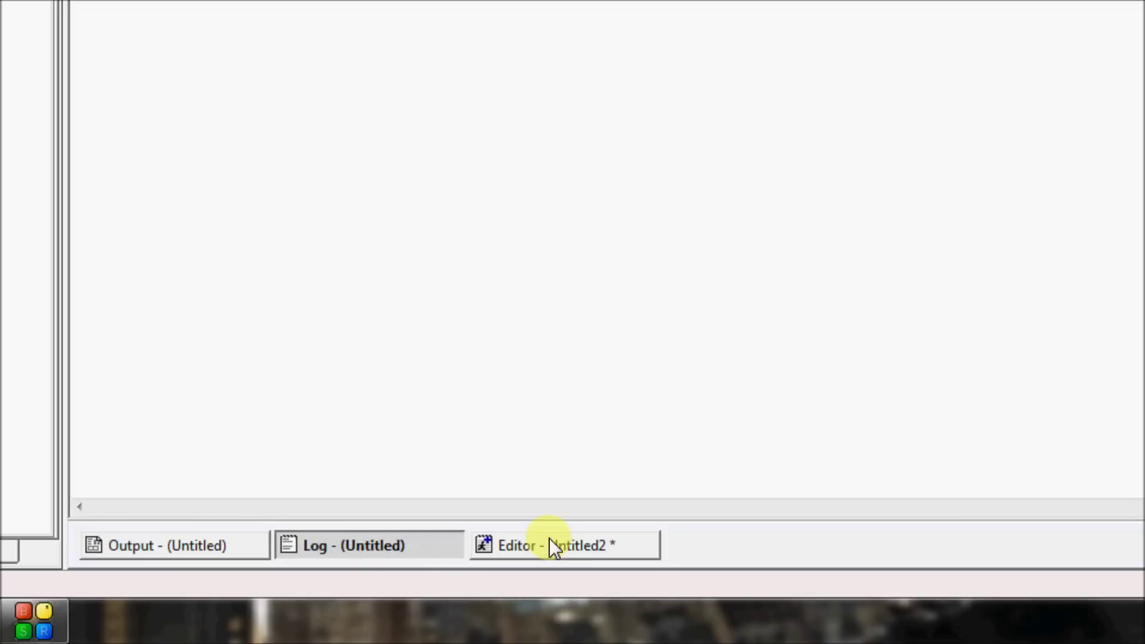
{"action": "left_click", "coordinate": [513, 540]}
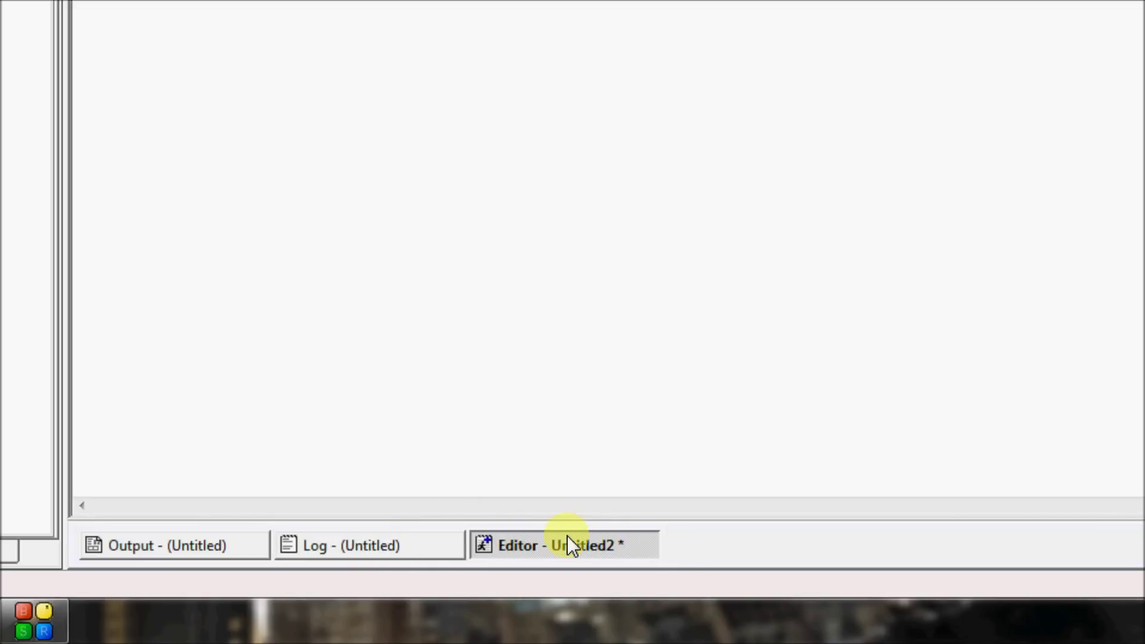
{"action": "left_click", "coordinate": [401, 548]}
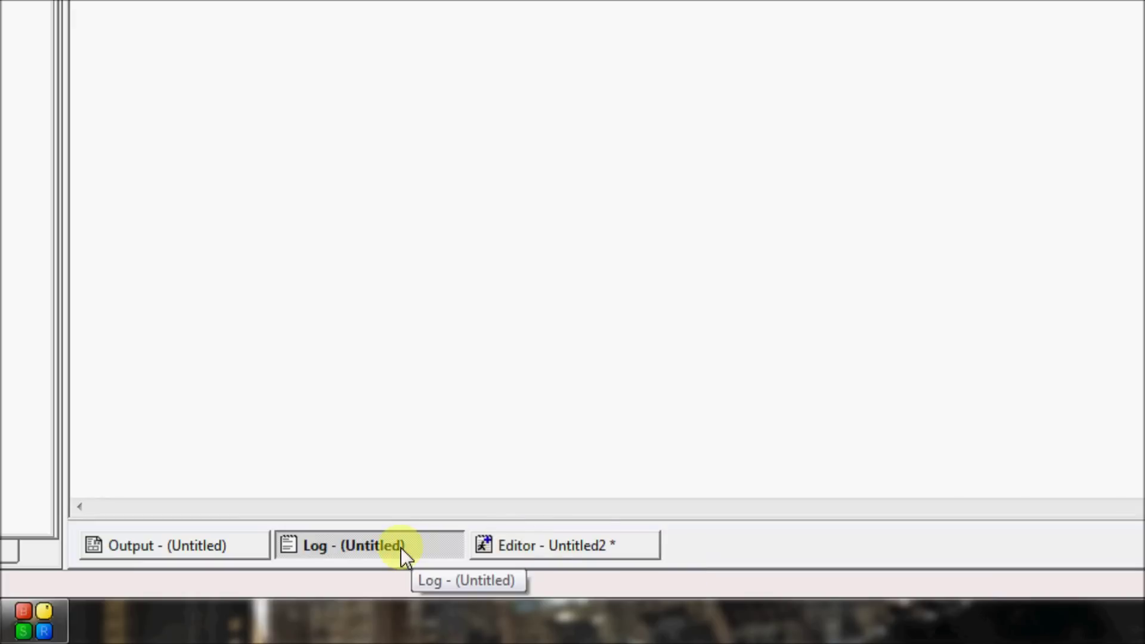
{"action": "left_click", "coordinate": [200, 552]}
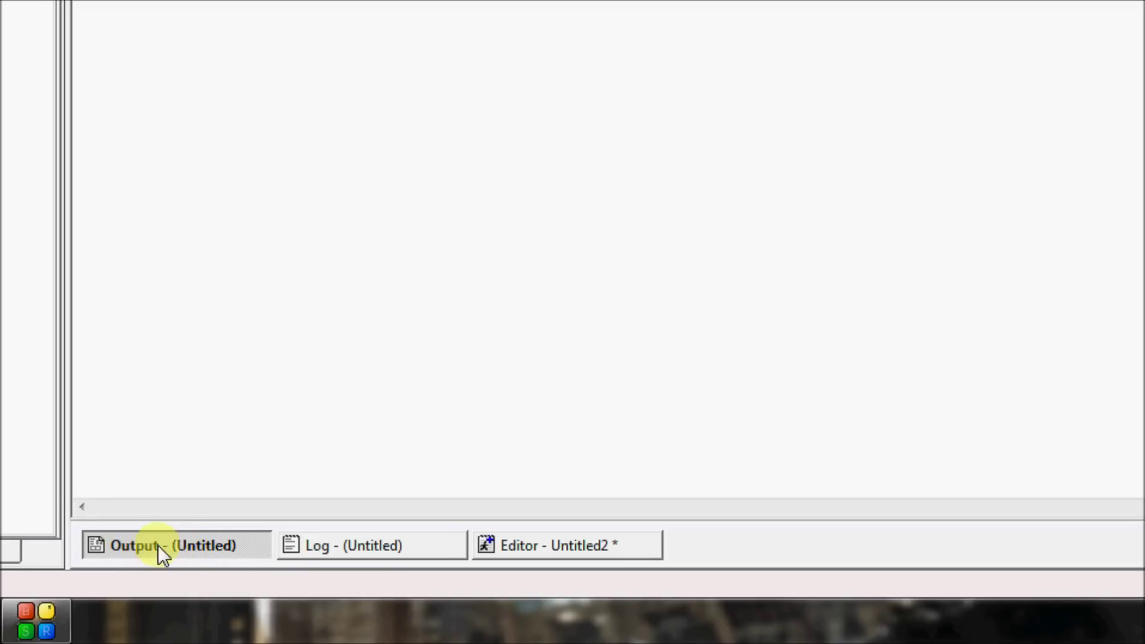
{"action": "left_click", "coordinate": [532, 545]}
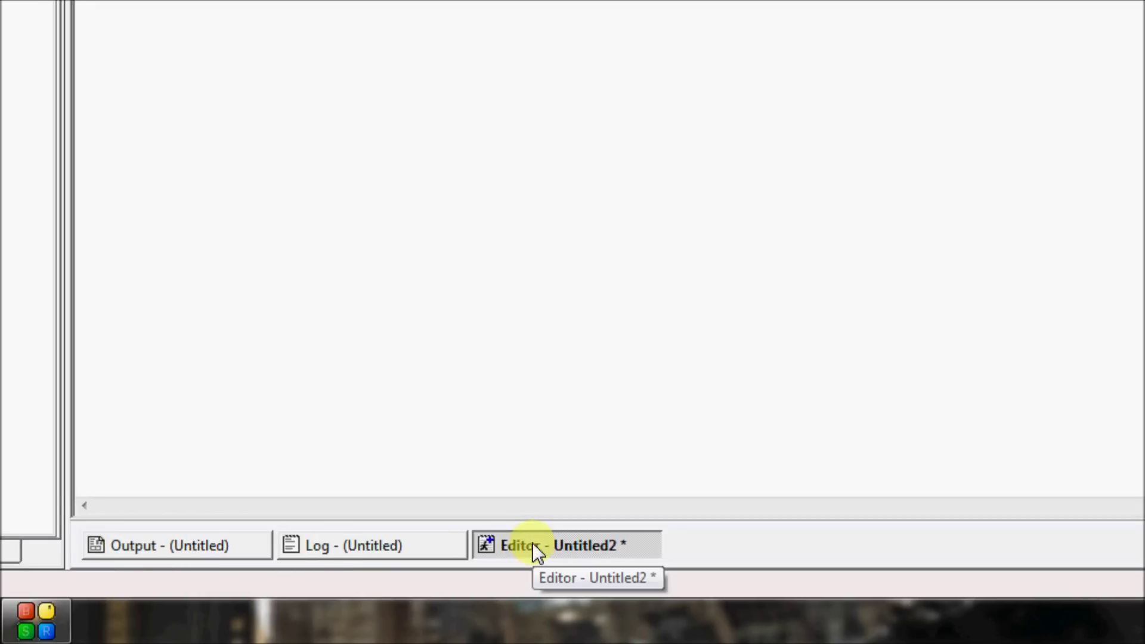
{"action": "key", "text": "ctrl+Tab"}
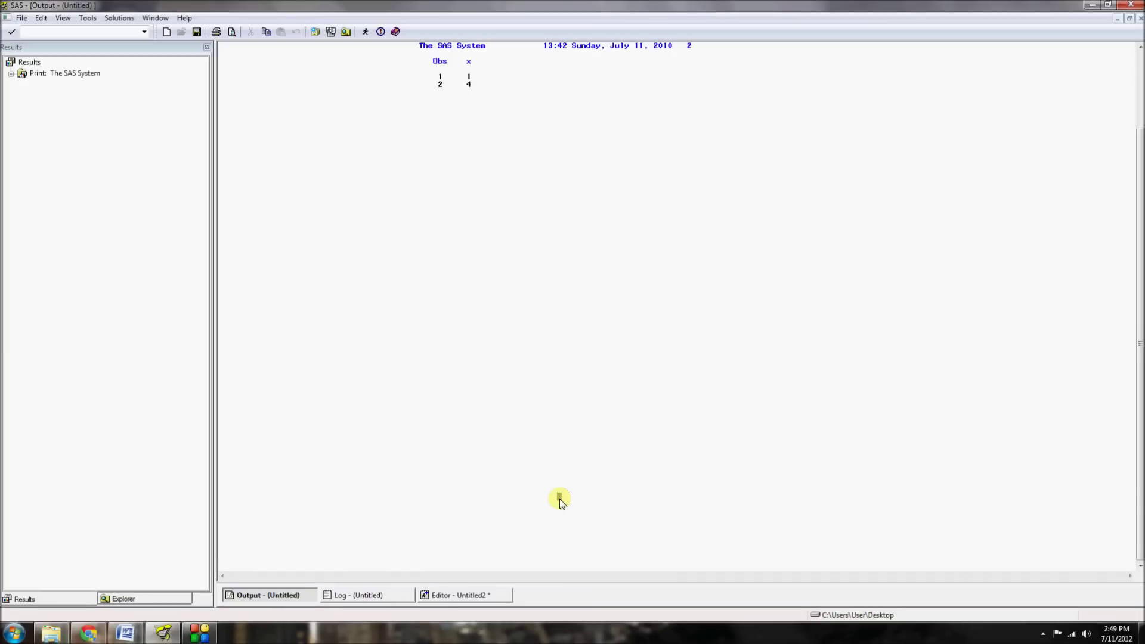
Step: Open KEYS with F9 and redefine F5 as output and F7 as wpgm
{"action": "key", "text": "F9"}
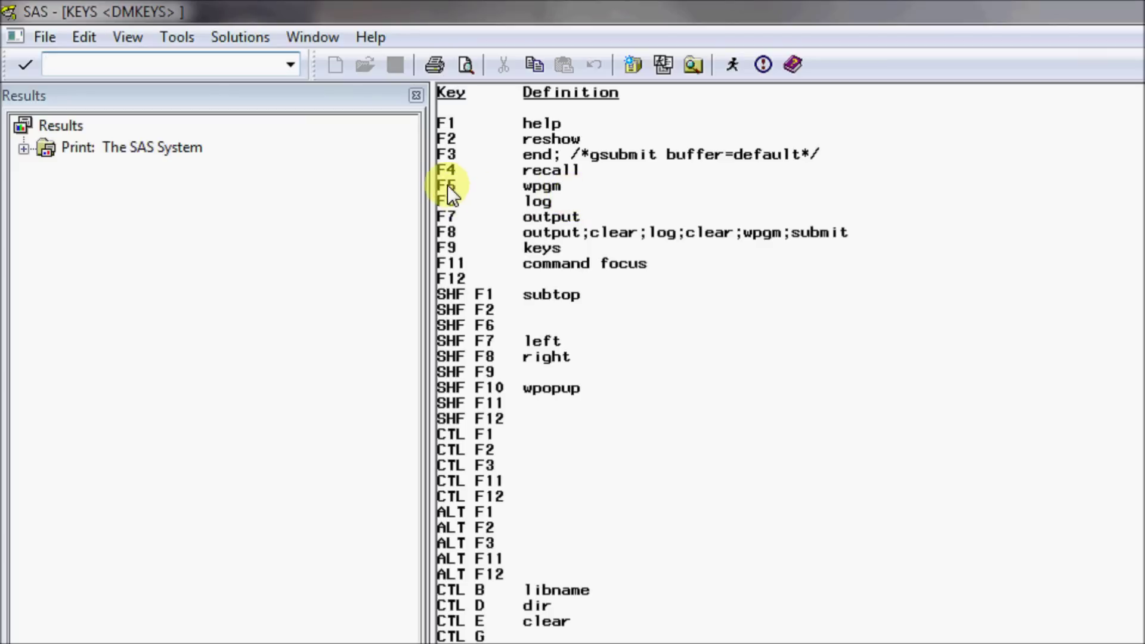
{"action": "left_click", "coordinate": [574, 185]}
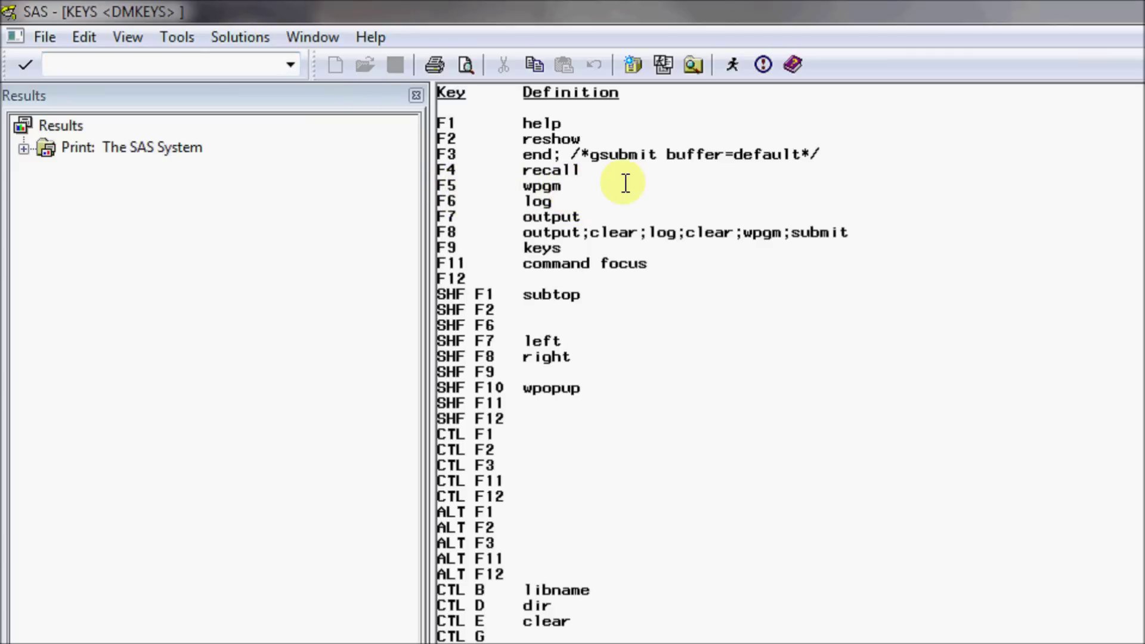
{"action": "key", "text": "BackSpace"}
{"action": "key", "text": "BackSpace"}
{"action": "key", "text": "BackSpace"}
{"action": "key", "text": "BackSpace"}
{"action": "type", "text": "output"}
{"action": "key", "text": "Down"}
{"action": "key", "text": "Down"}
{"action": "key", "text": "BackSpace"}
{"action": "key", "text": "BackSpace"}
{"action": "key", "text": "BackSpace"}
{"action": "key", "text": "BackSpace"}
{"action": "key", "text": "BackSpace"}
{"action": "key", "text": "BackSpace"}
{"action": "type", "text": "wpgm"}
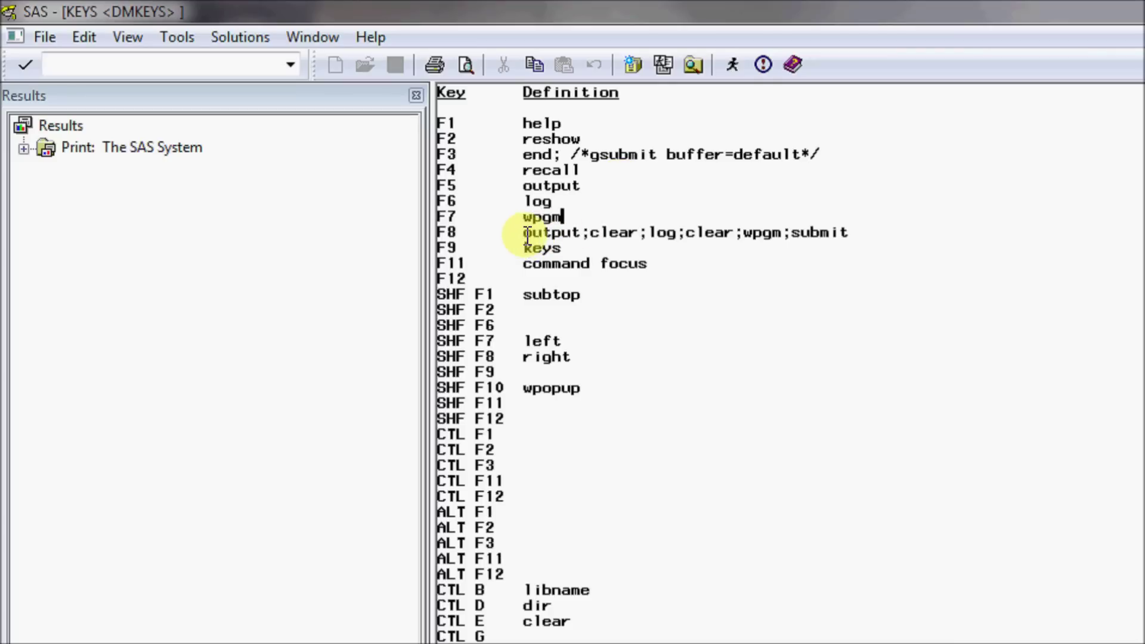
{"action": "left_click_drag", "start_coordinate": [525, 232], "coordinate": [863, 232]}
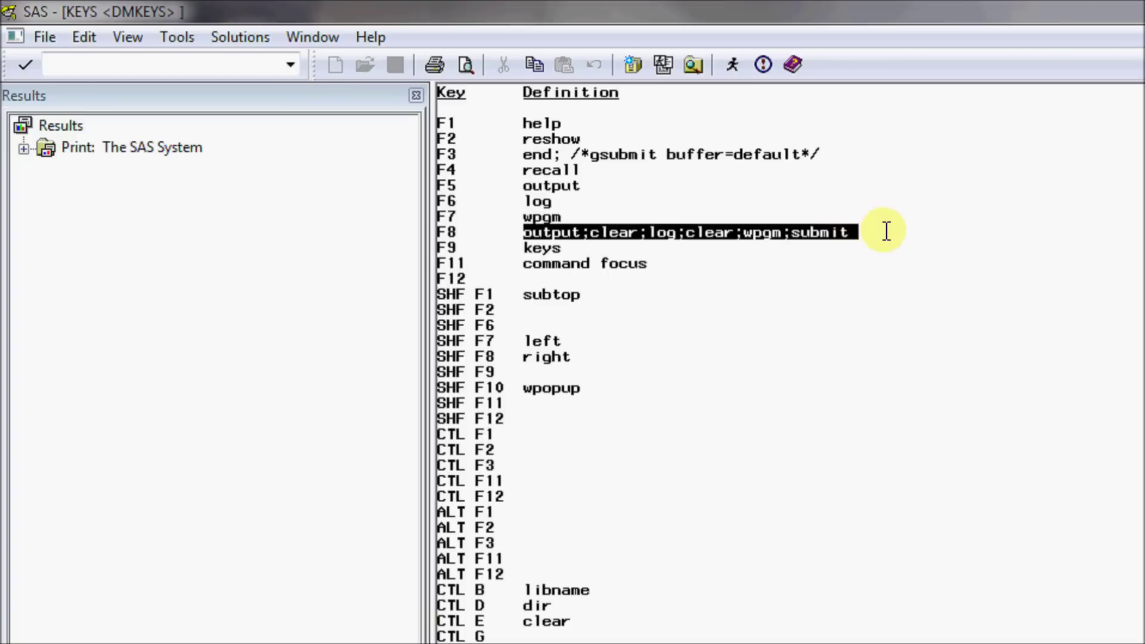
{"action": "left_click", "coordinate": [879, 232]}
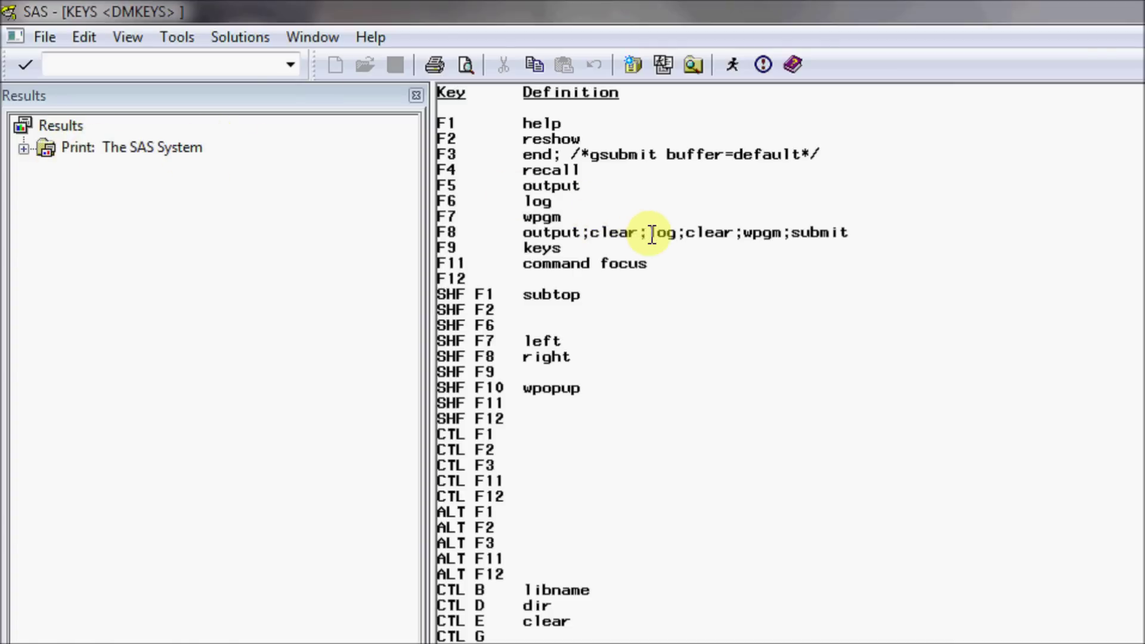
{"action": "left_click_drag", "start_coordinate": [648, 232], "coordinate": [740, 233]}
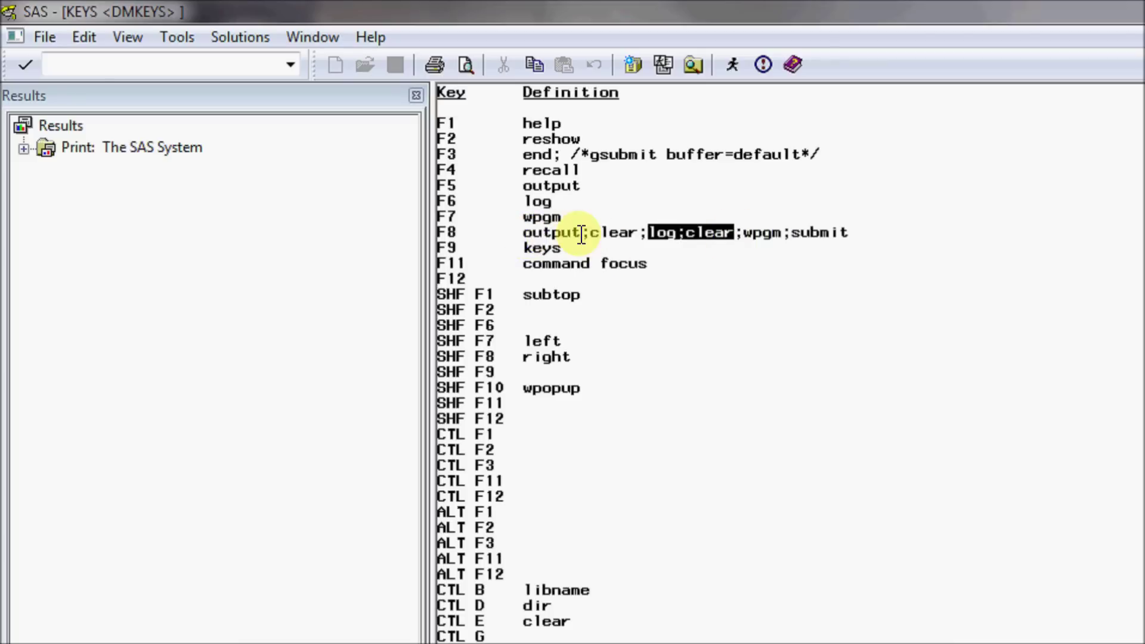
{"action": "left_click_drag", "start_coordinate": [590, 233], "coordinate": [700, 234]}
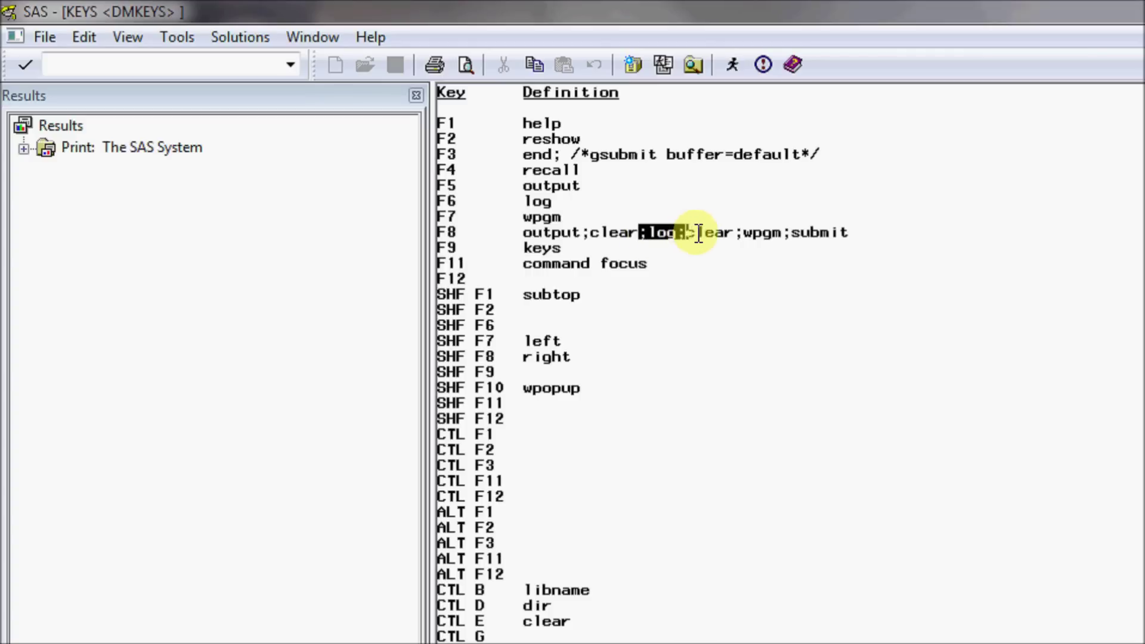
{"action": "left_click", "coordinate": [742, 233]}
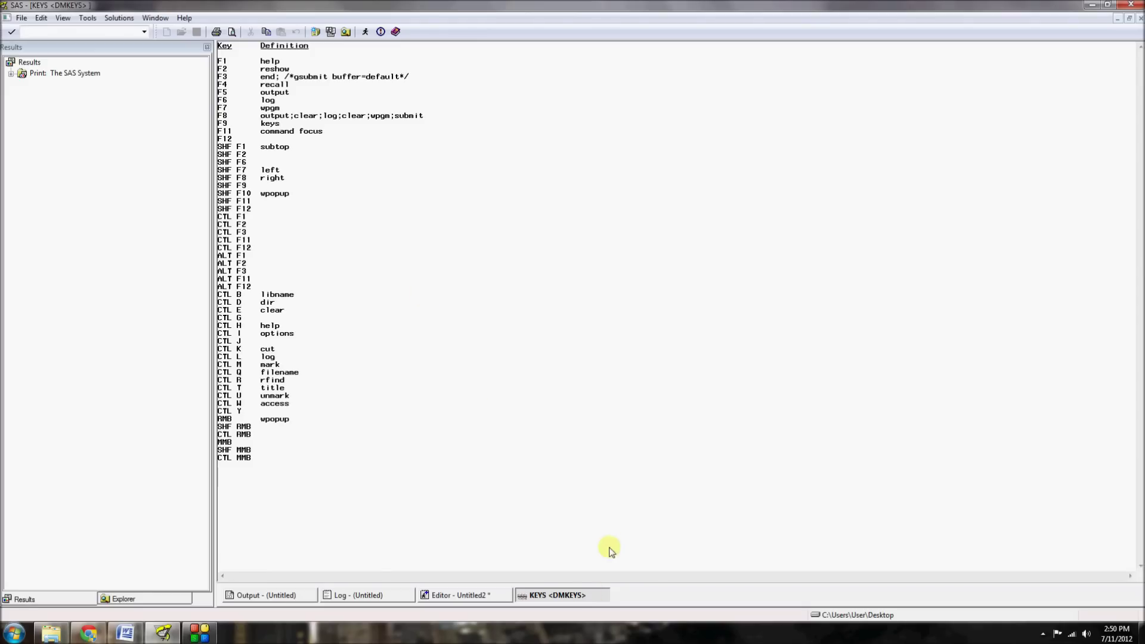
Step: Close the KEYS window and return to the program editor
{"action": "right_click", "coordinate": [587, 596]}
{"action": "left_click", "coordinate": [617, 571]}
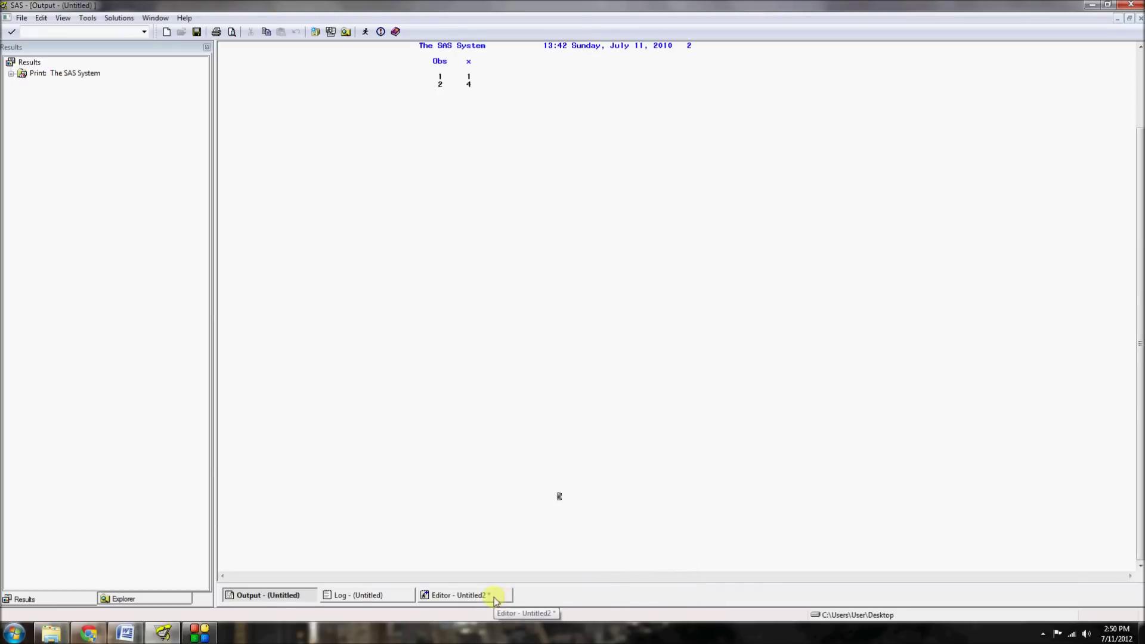
{"action": "left_click", "coordinate": [494, 596]}
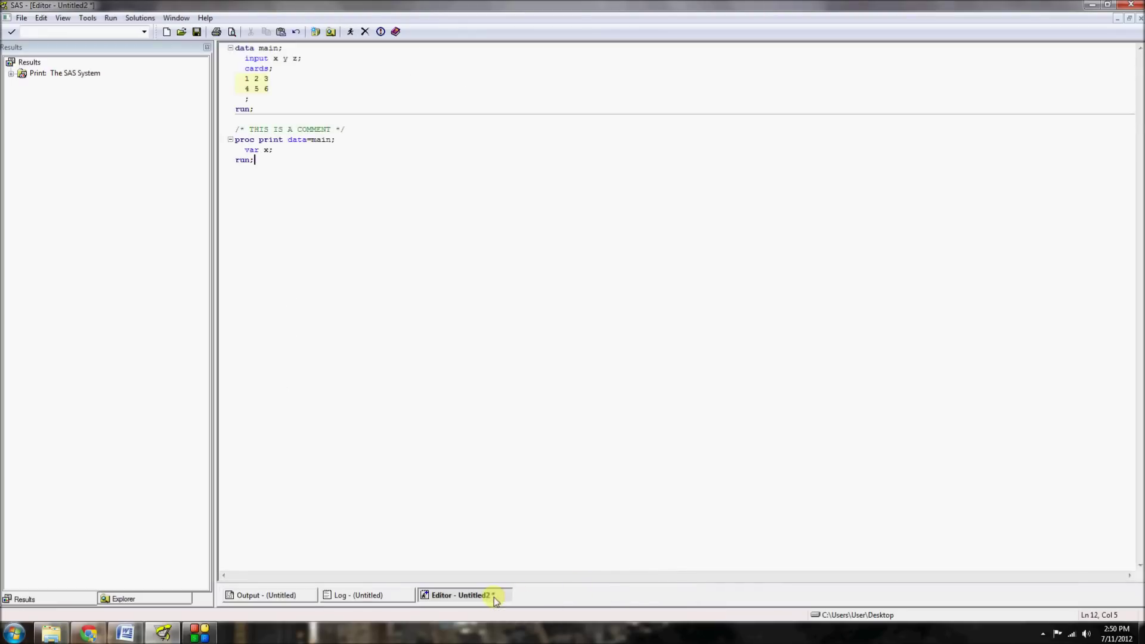
Step: Run the three-line proc print step with F3, then check its result and log
{"action": "left_click_drag", "start_coordinate": [258, 161], "coordinate": [231, 141]}
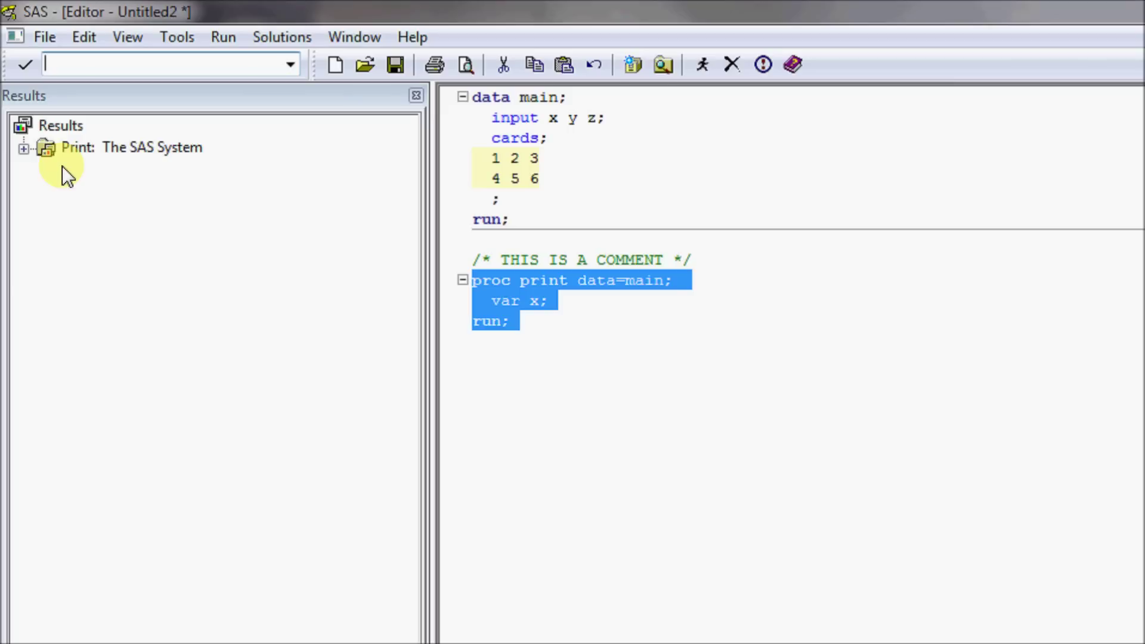
{"action": "left_click_drag", "start_coordinate": [603, 340], "coordinate": [476, 278]}
{"action": "key", "text": "F3"}
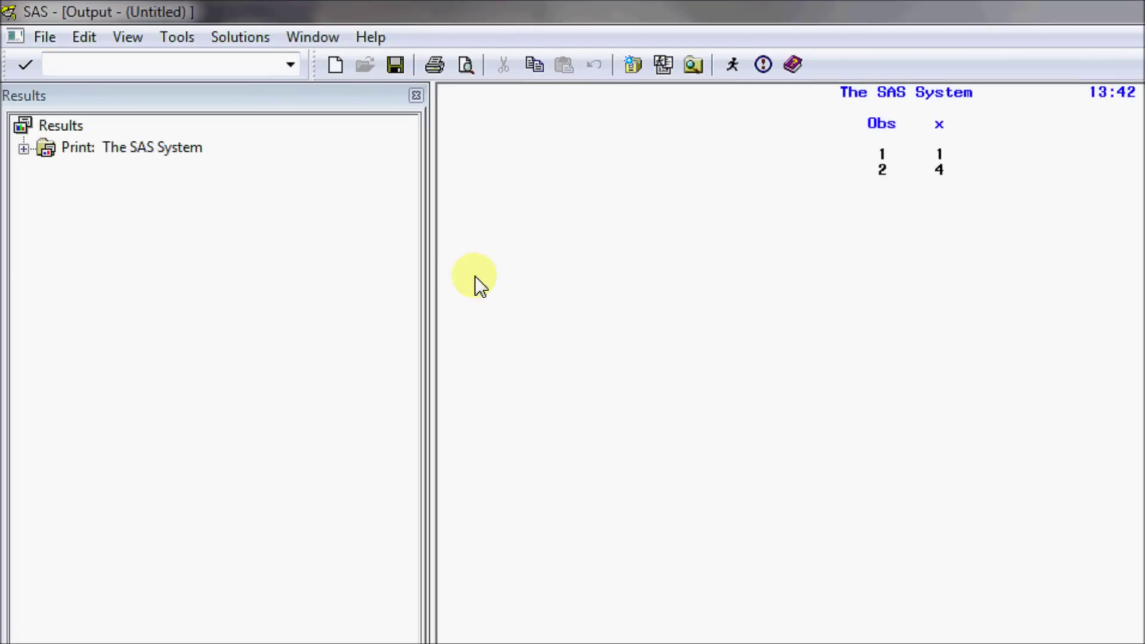
{"action": "left_click", "coordinate": [95, 158]}
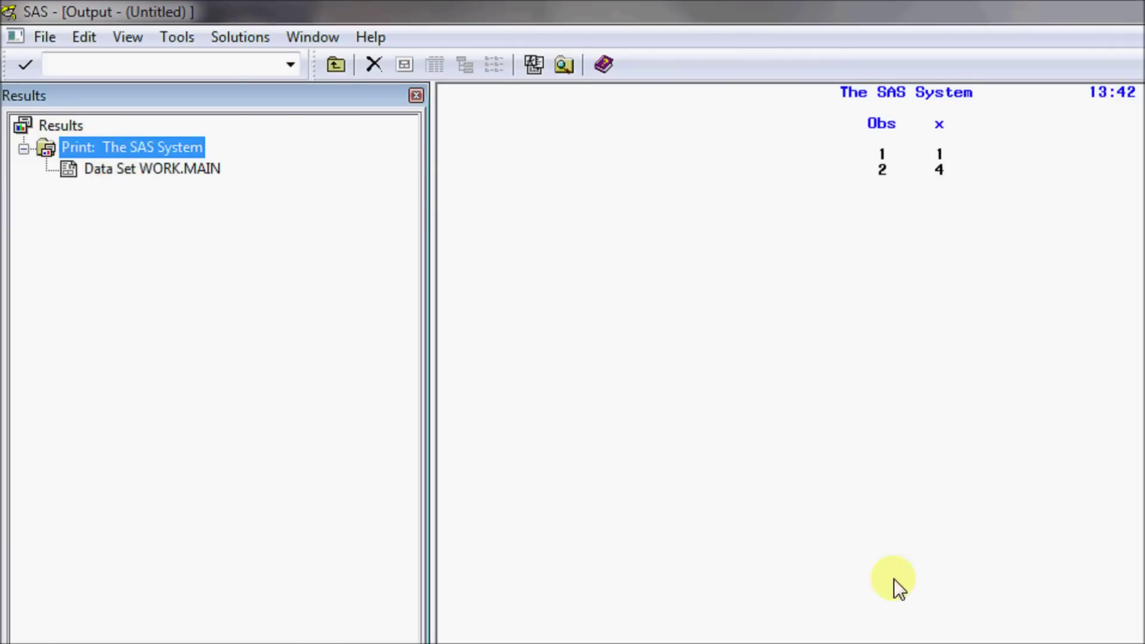
{"action": "left_click", "coordinate": [780, 586]}
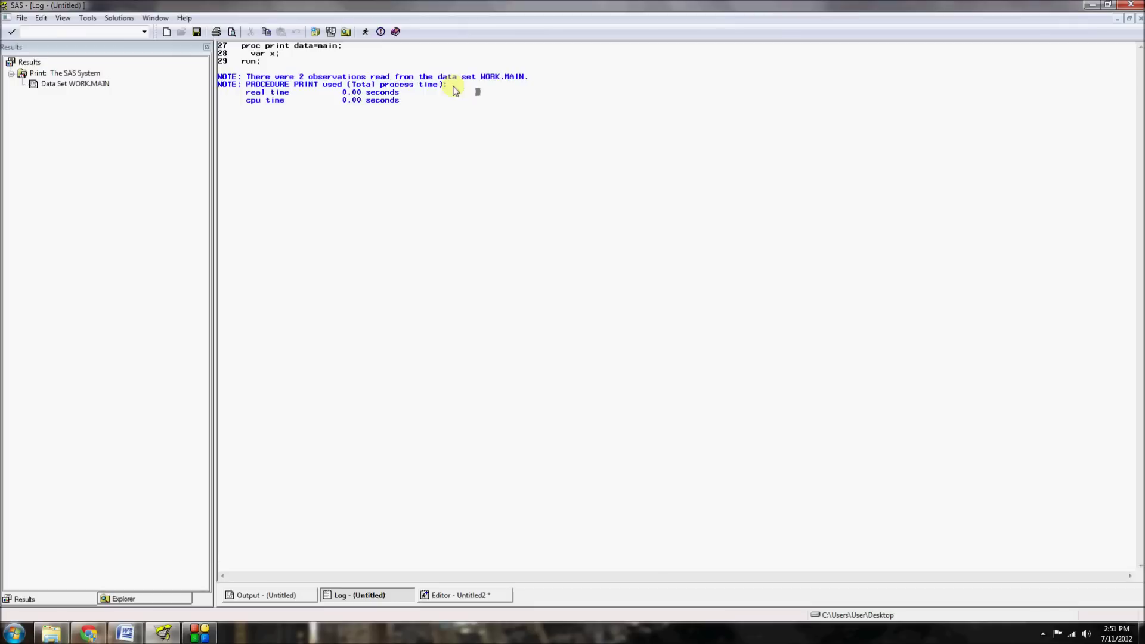
{"action": "left_click", "coordinate": [492, 596]}
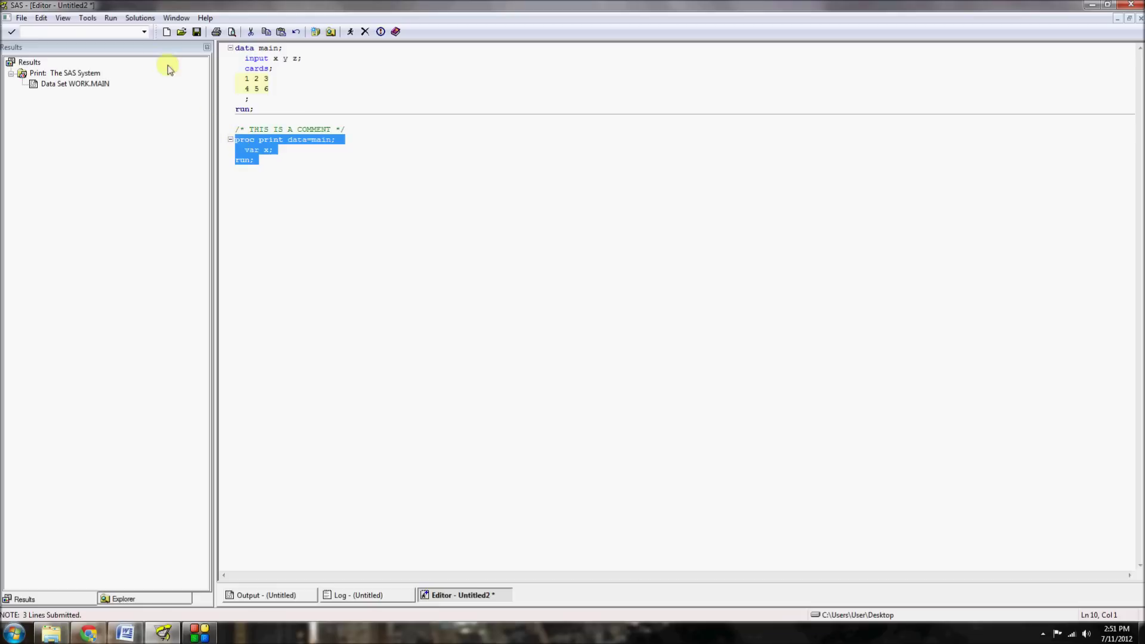
Step: Open Tools > Options > Preferences and browse the General, View, Edit, Results, Web and Advanced tabs
{"action": "left_click", "coordinate": [88, 17]}
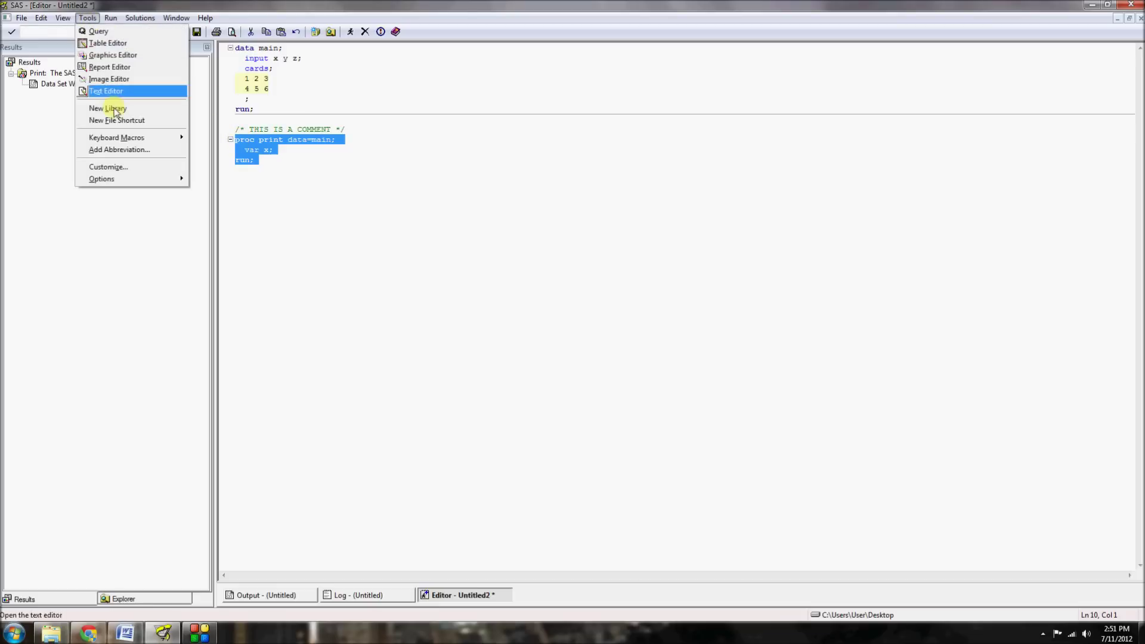
{"action": "mouse_move", "coordinate": [140, 182]}
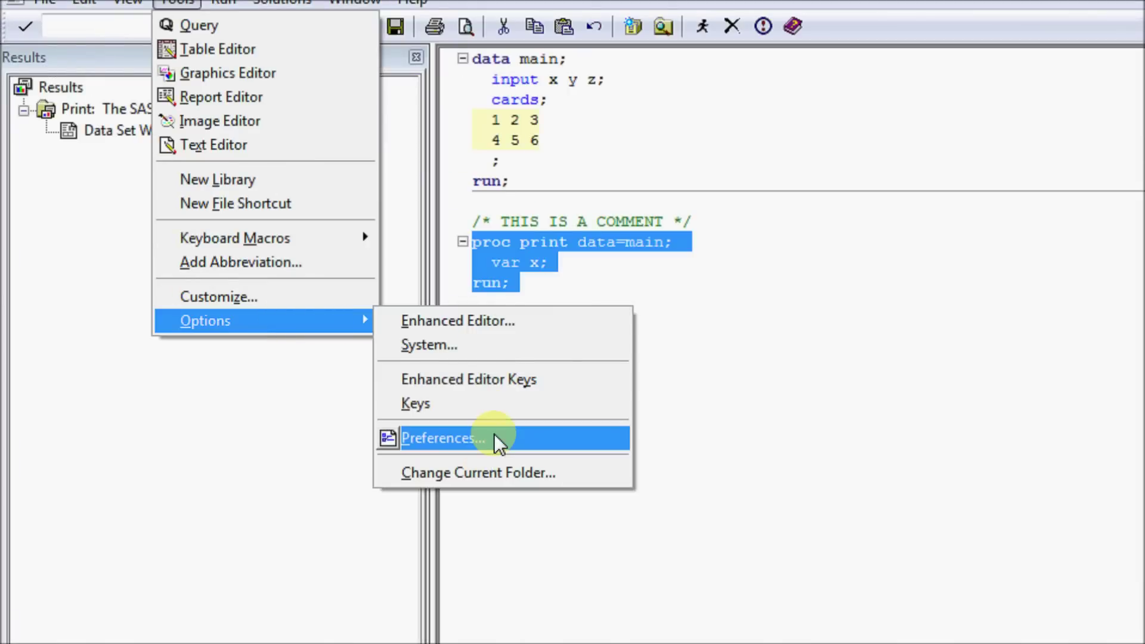
{"action": "left_click", "coordinate": [494, 435]}
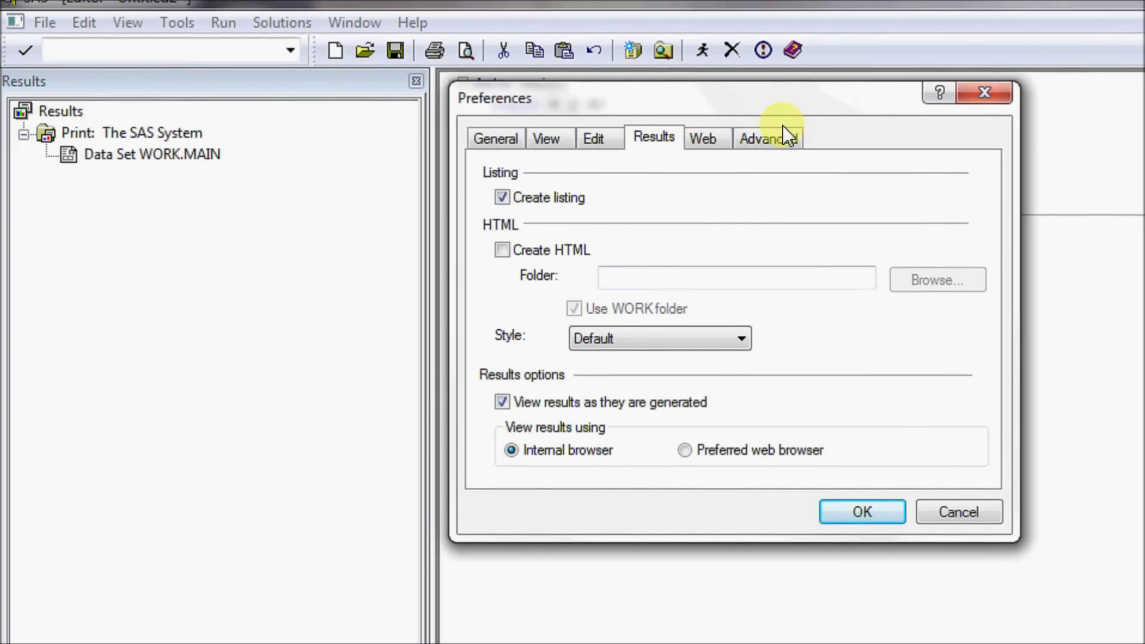
{"action": "left_click", "coordinate": [497, 143]}
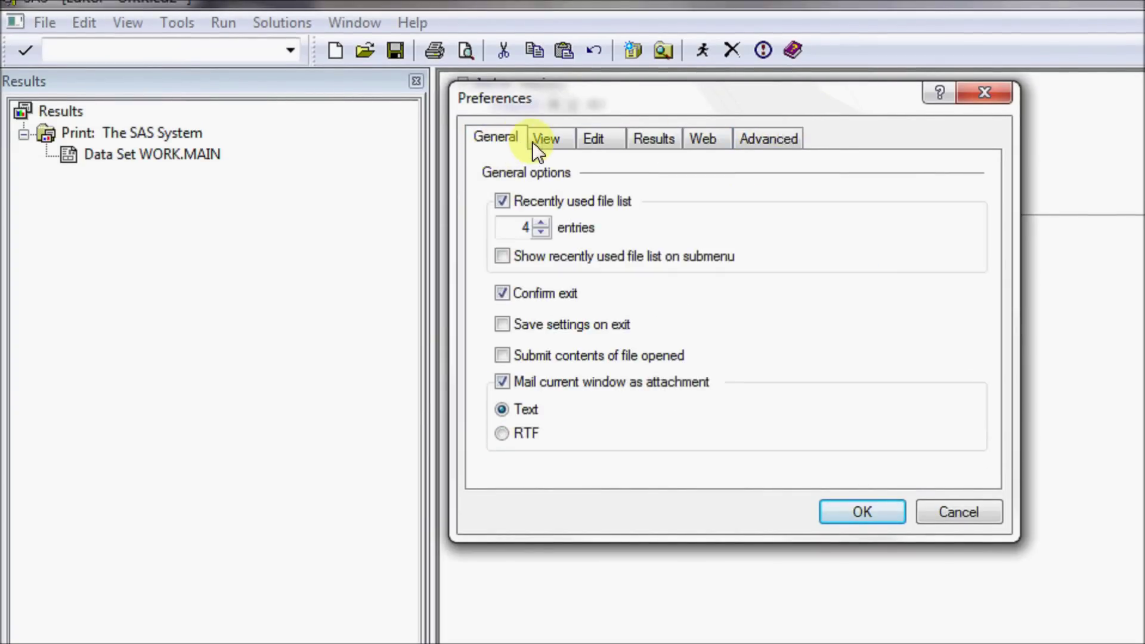
{"action": "left_click", "coordinate": [539, 140]}
{"action": "left_click", "coordinate": [591, 140]}
{"action": "left_click", "coordinate": [647, 139]}
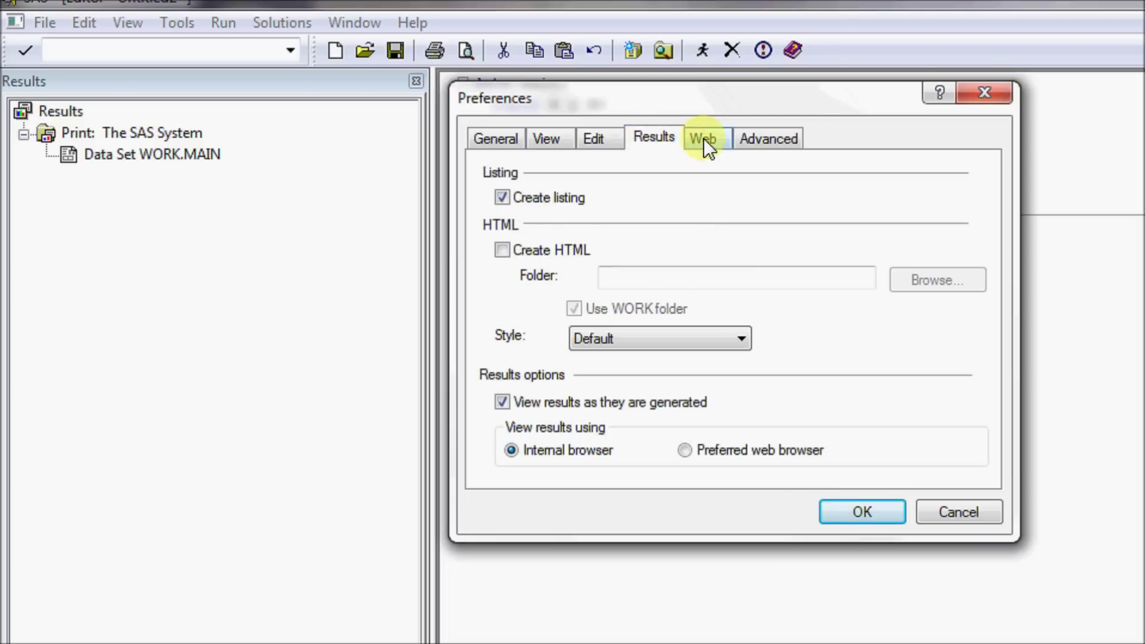
{"action": "left_click", "coordinate": [703, 138]}
{"action": "left_click", "coordinate": [759, 148]}
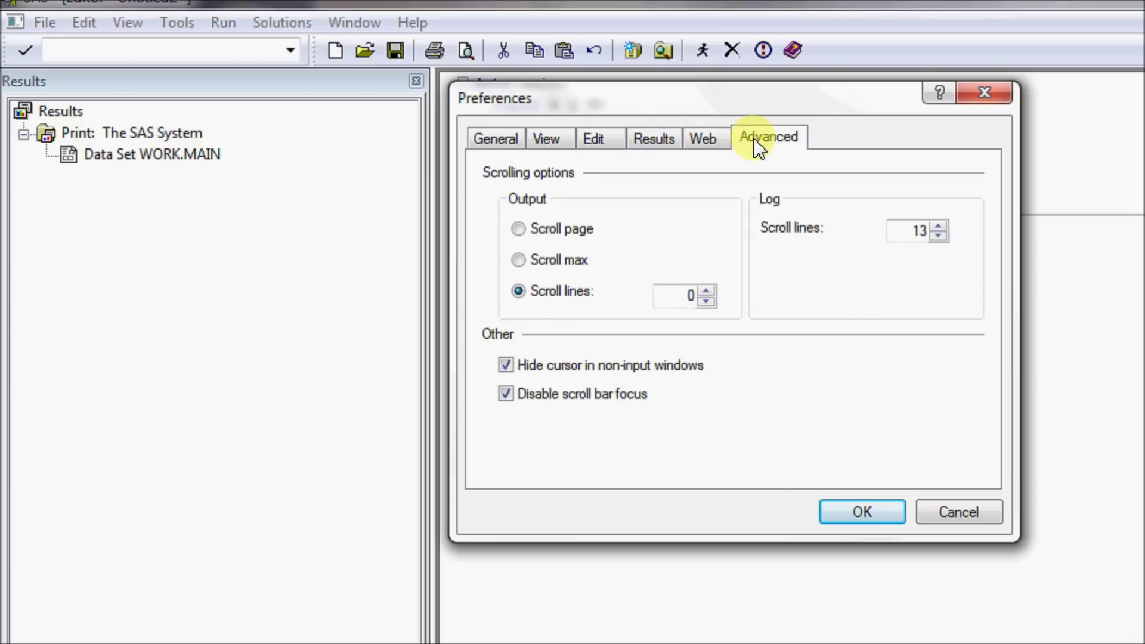
{"action": "left_click", "coordinate": [504, 147]}
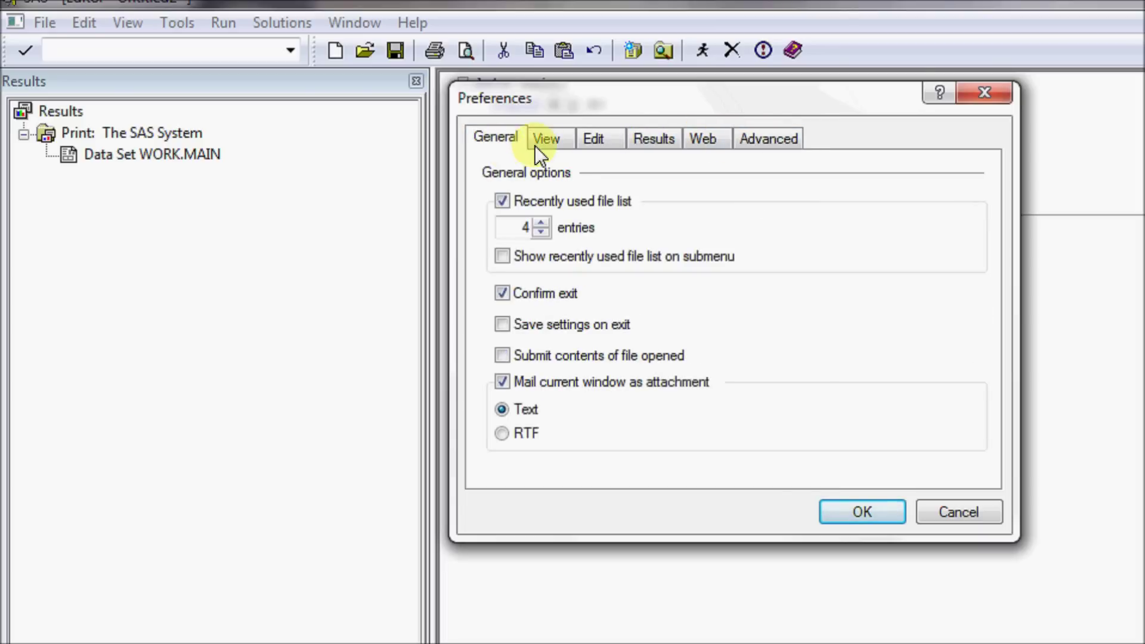
{"action": "left_click", "coordinate": [652, 137]}
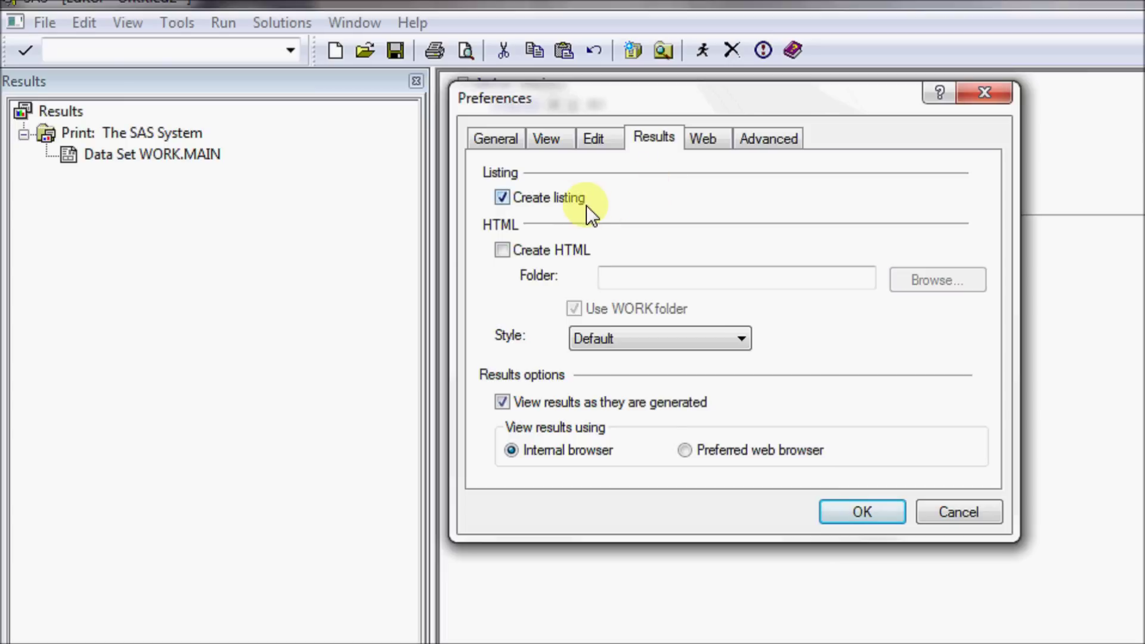
Step: On the Results tab, toggle Create listing and Create HTML, ending with HTML off
{"action": "left_click", "coordinate": [556, 200]}
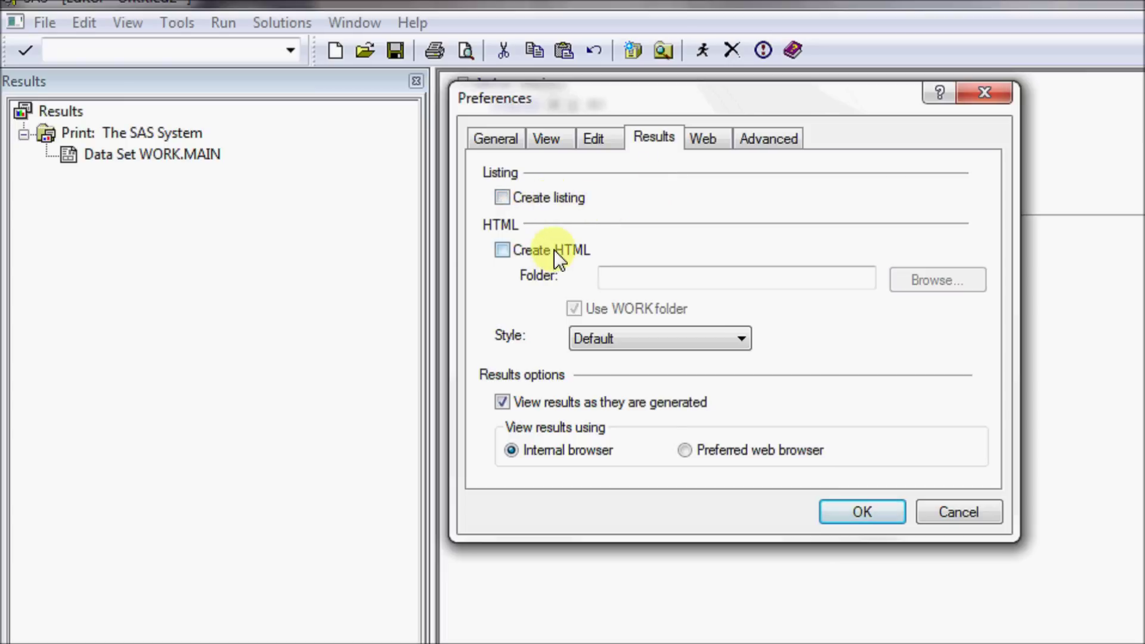
{"action": "left_click", "coordinate": [556, 253]}
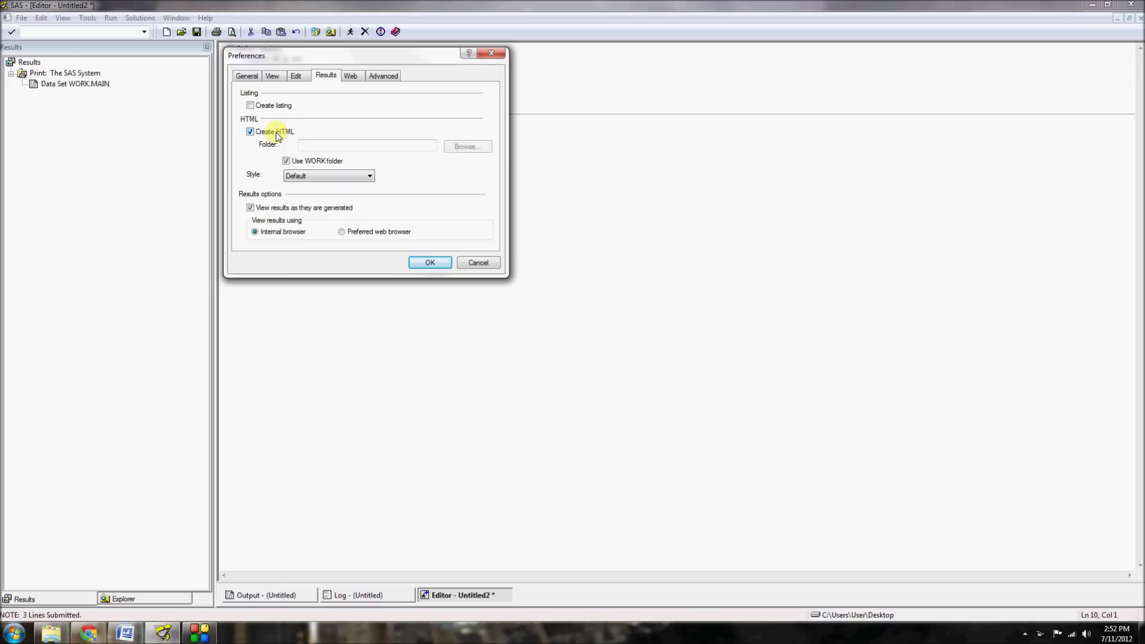
{"action": "left_click", "coordinate": [277, 134]}
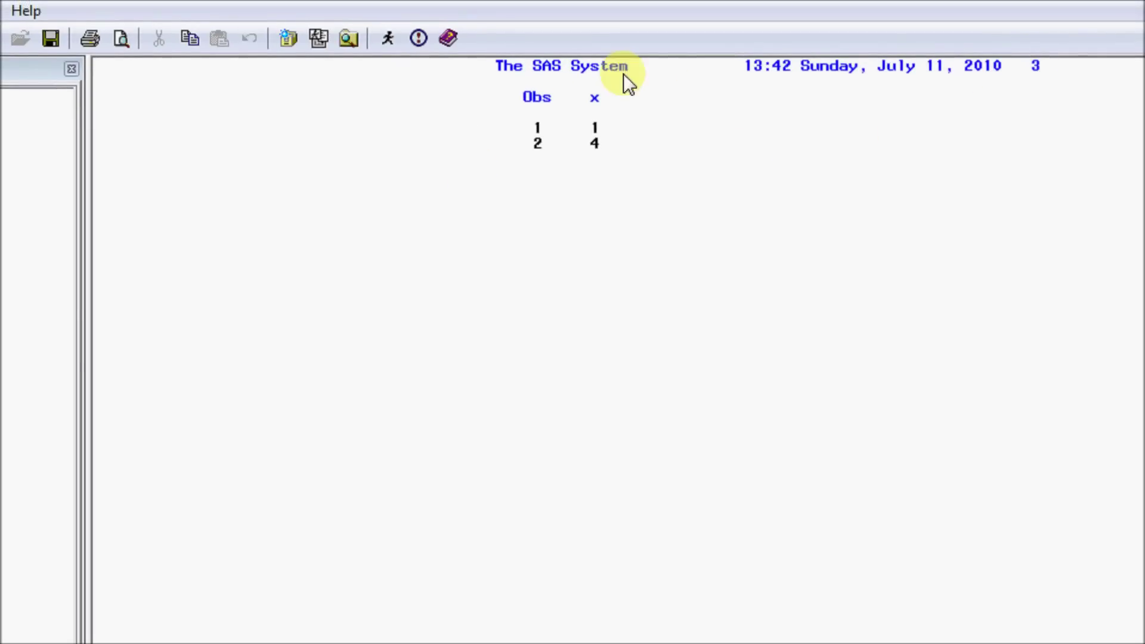
Step: Select the Obs and x listing and paste it into Notepad
{"action": "left_click_drag", "start_coordinate": [534, 147], "coordinate": [622, 146]}
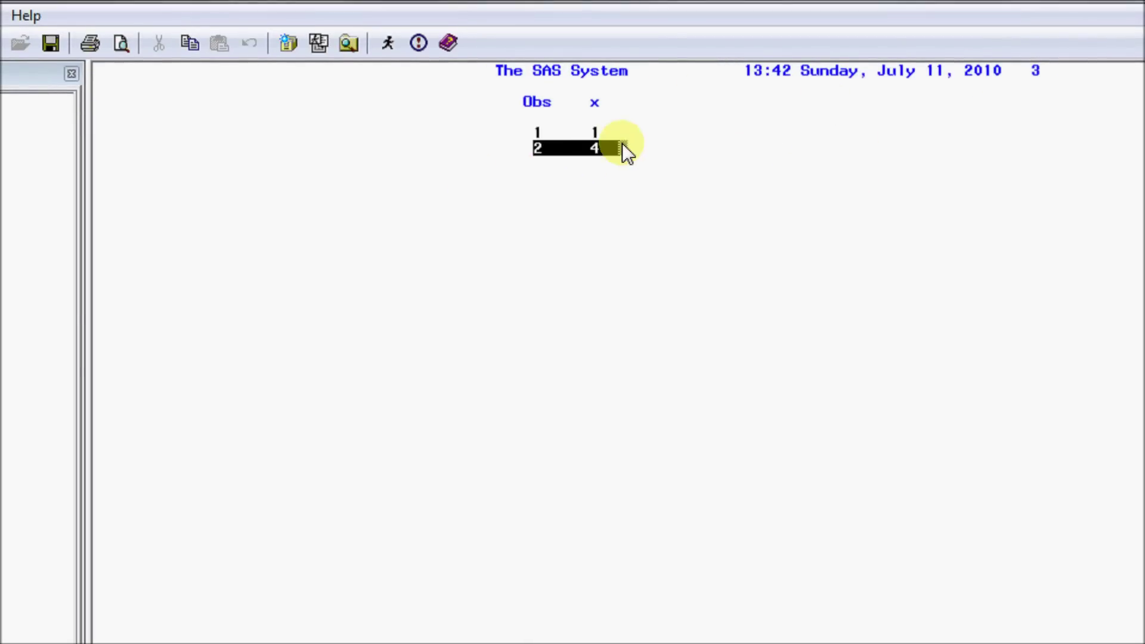
{"action": "left_click_drag", "start_coordinate": [519, 103], "coordinate": [628, 153]}
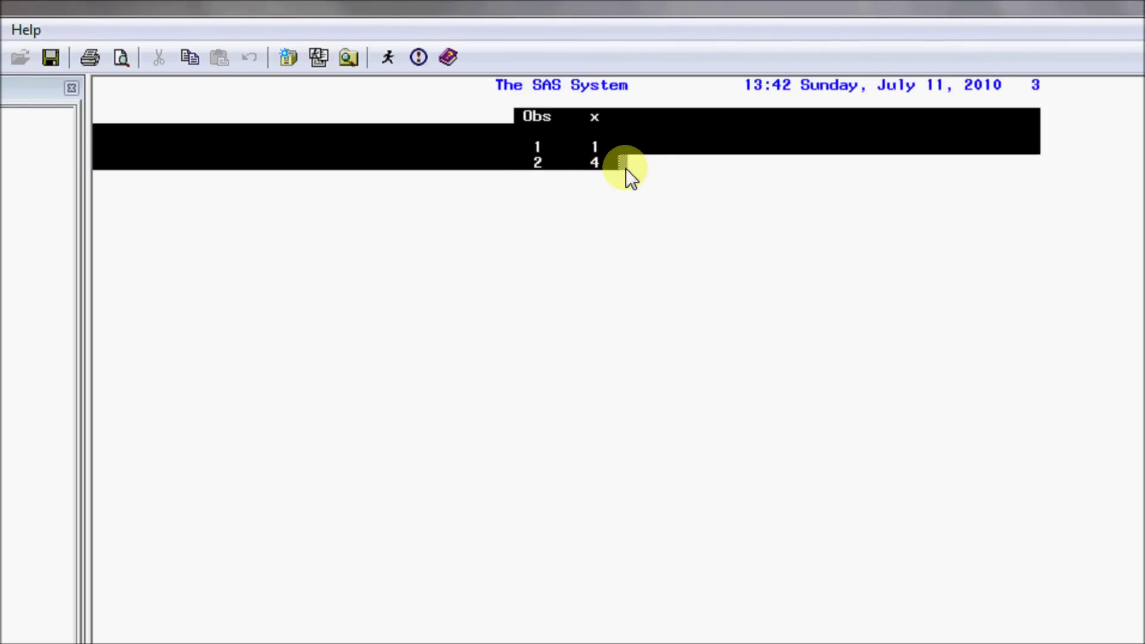
{"action": "left_click", "coordinate": [529, 118]}
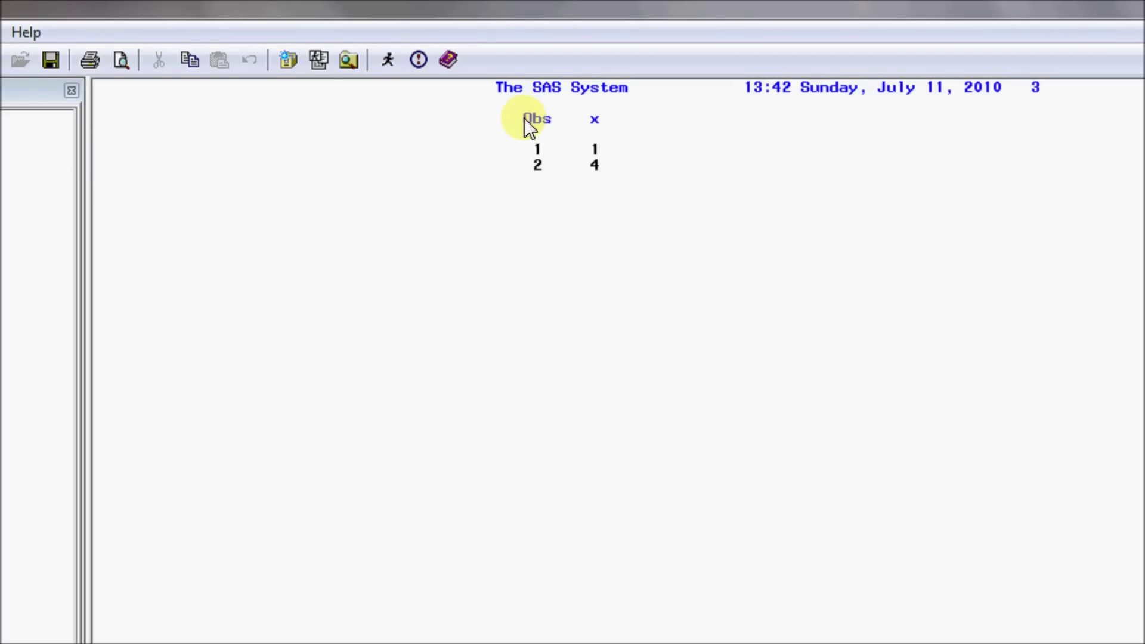
{"action": "left_click_drag", "start_coordinate": [528, 122], "coordinate": [603, 165]}
{"action": "key", "text": "ctrl+c"}
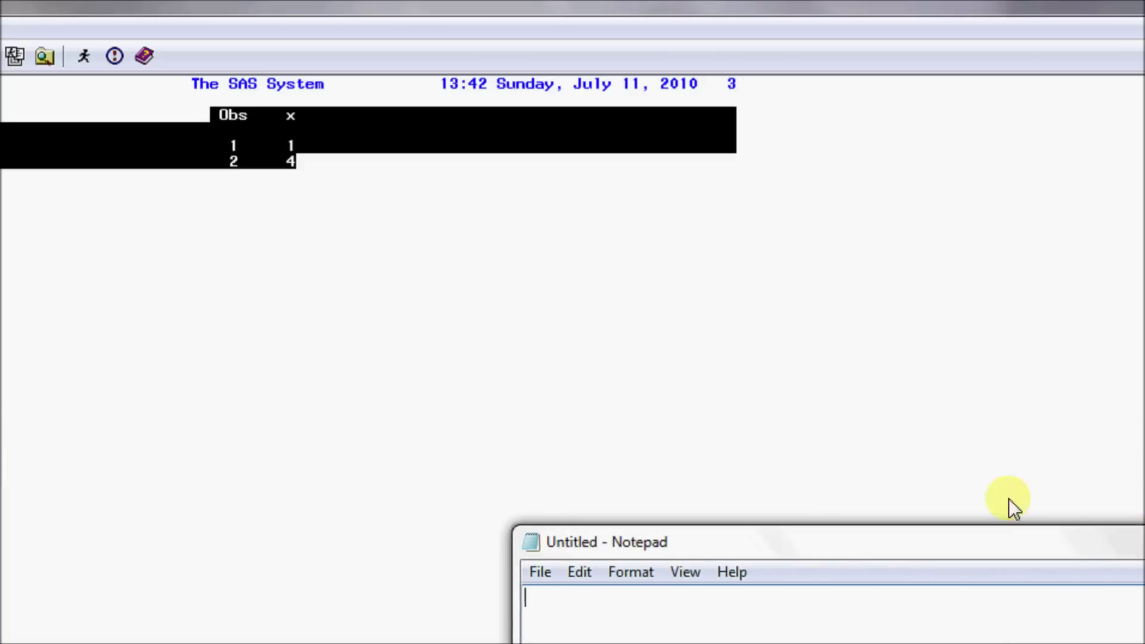
{"action": "left_click_drag", "start_coordinate": [1107, 549], "coordinate": [698, 197]}
{"action": "key", "text": "ctrl+v"}
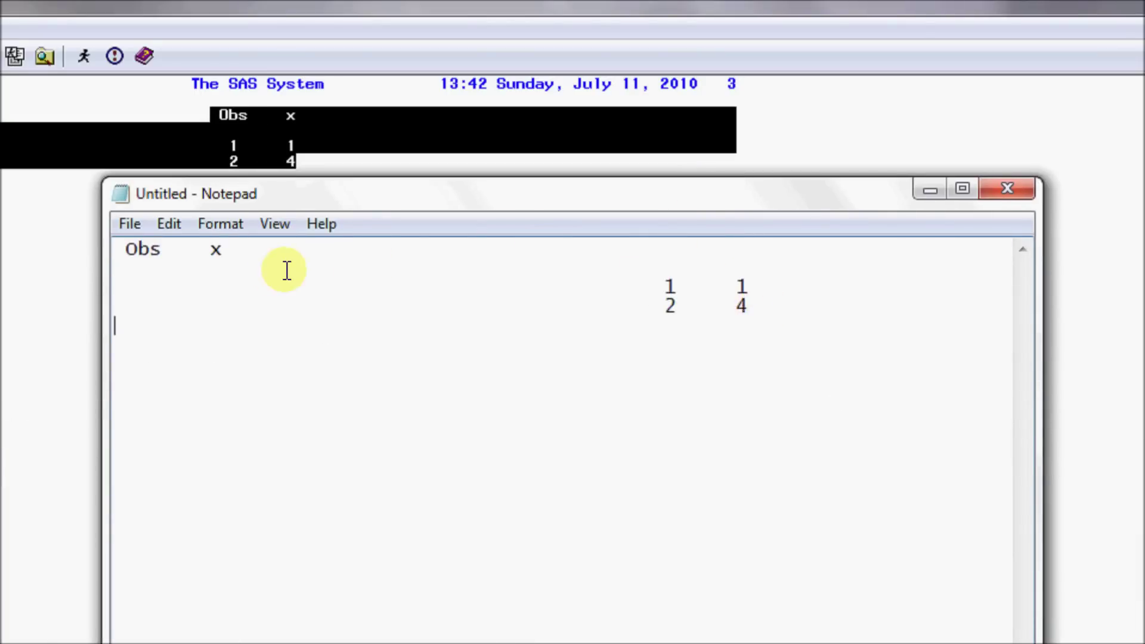
Step: Back in SAS Output, mark a rectangular block over the Obs and x columns
{"action": "left_click", "coordinate": [434, 33]}
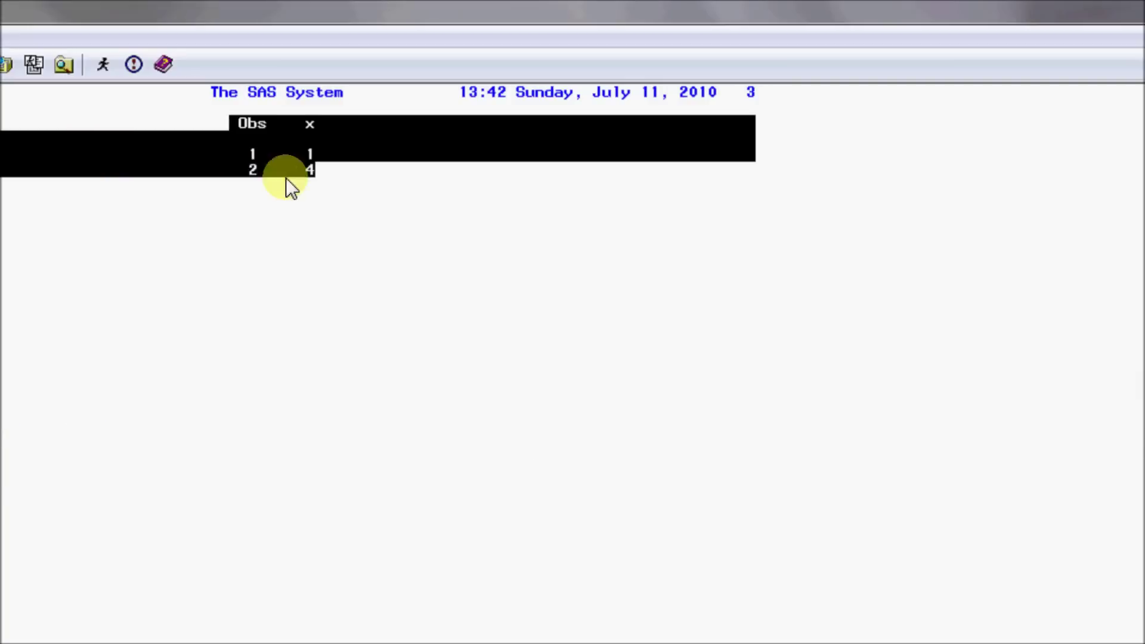
{"action": "left_click", "coordinate": [289, 172]}
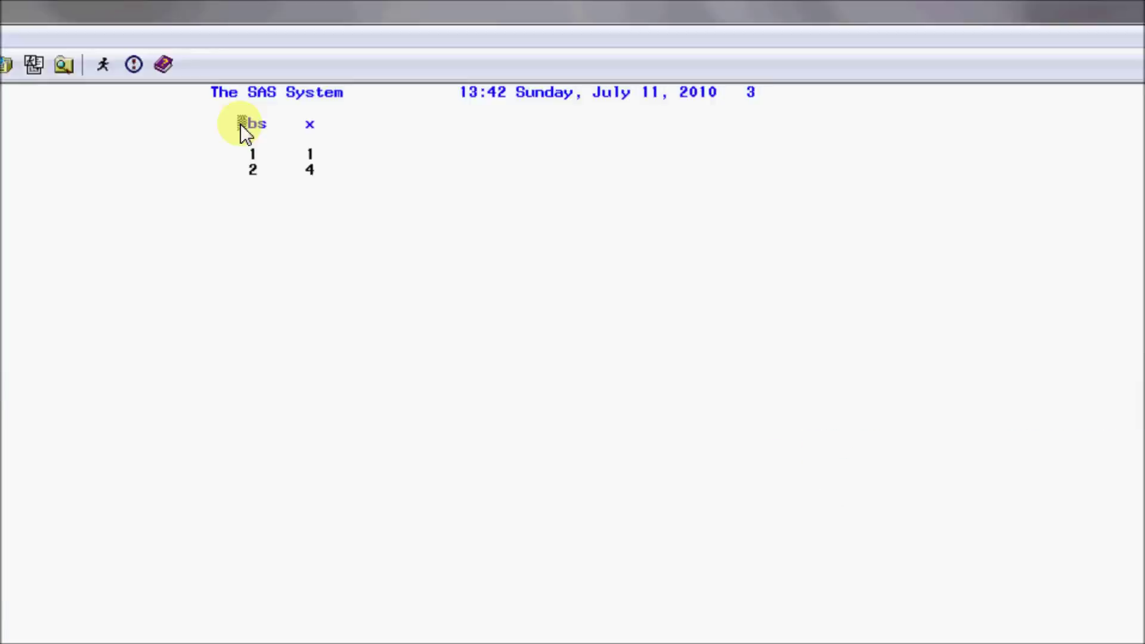
{"action": "left_click_drag", "start_coordinate": [241, 124], "coordinate": [324, 167]}
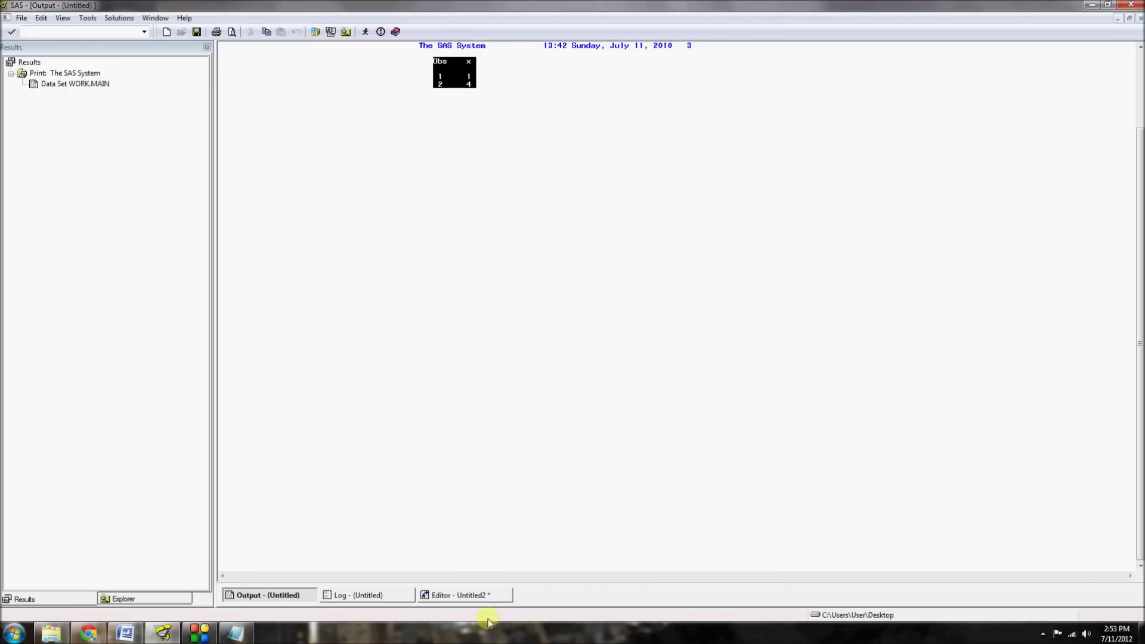
Step: Return to Editor - Untitled2, deselect the proc print lines, and toggle to the Log and back twice
{"action": "left_click", "coordinate": [504, 596]}
{"action": "left_click", "coordinate": [411, 370]}
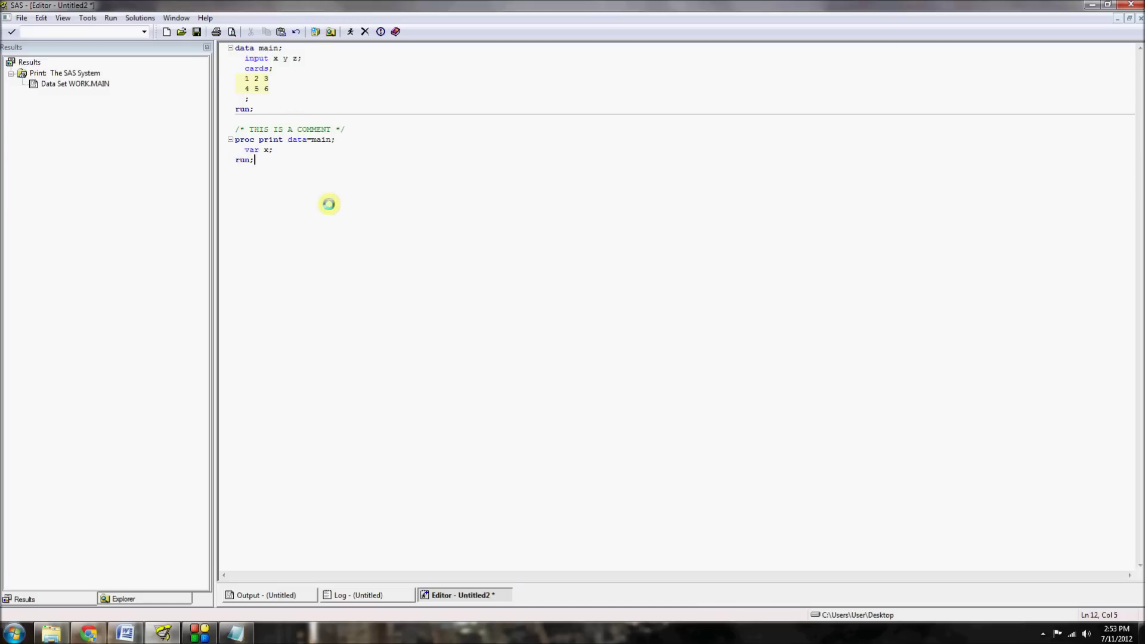
{"action": "key", "text": "ctrl+tab"}
{"action": "key", "text": "ctrl+shift+tab"}
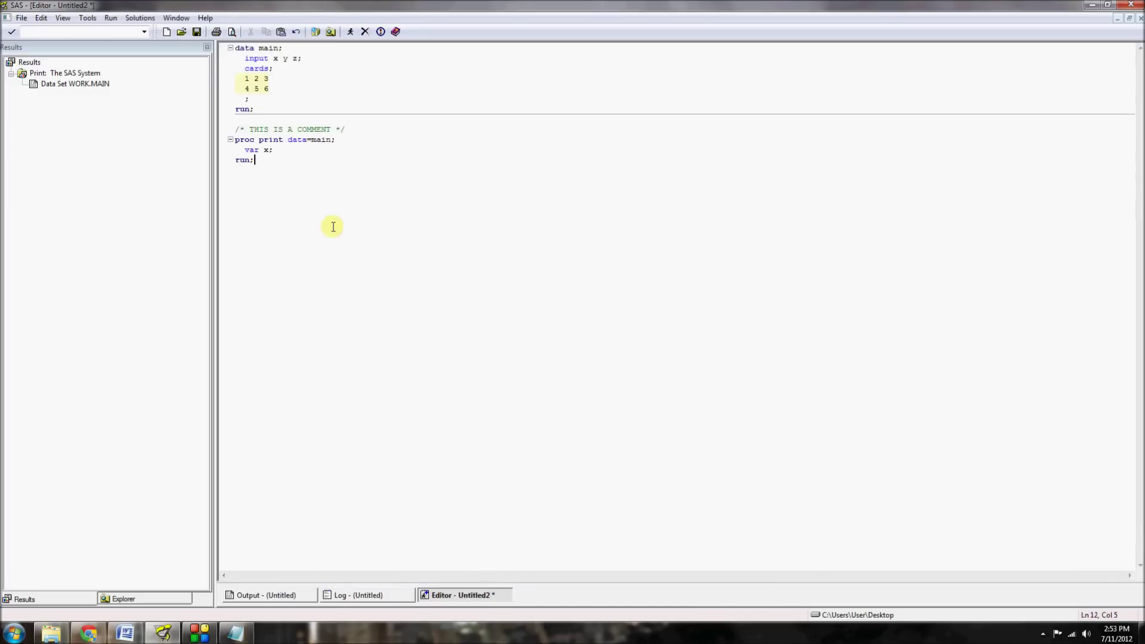
{"action": "key", "text": "ctrl+tab"}
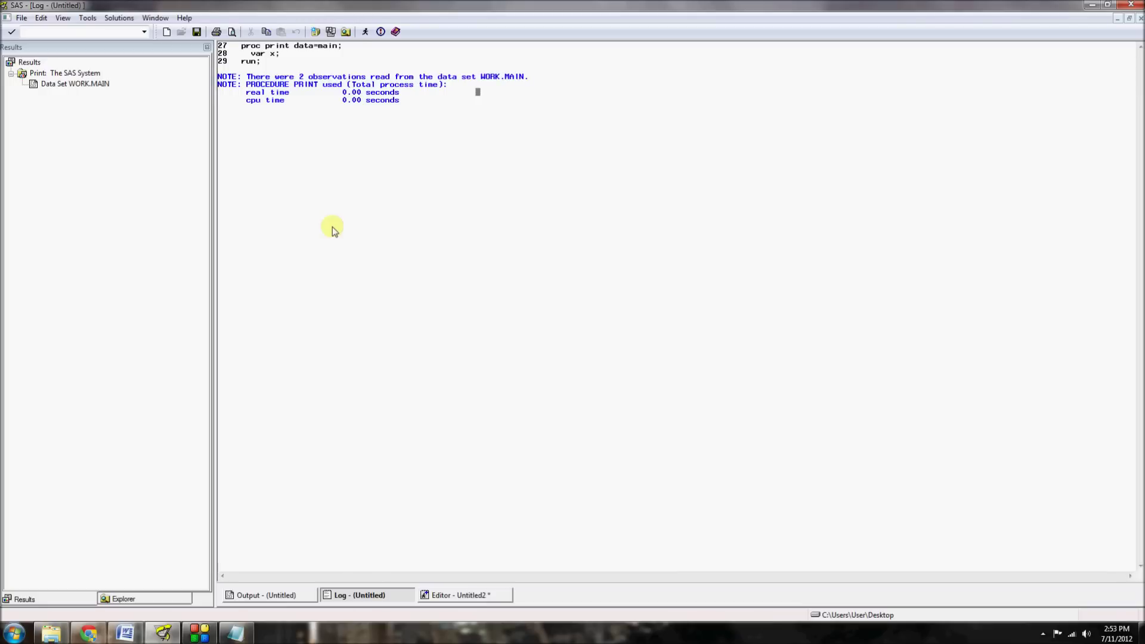
{"action": "key", "text": "ctrl+shift+tab"}
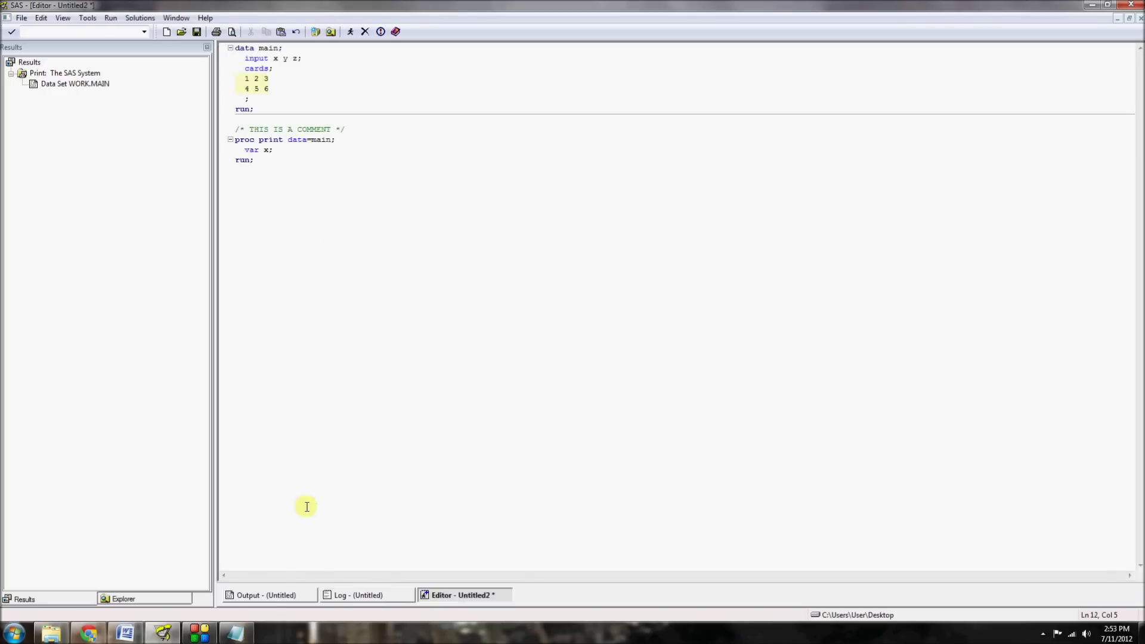
{"action": "left_click", "coordinate": [203, 631]}
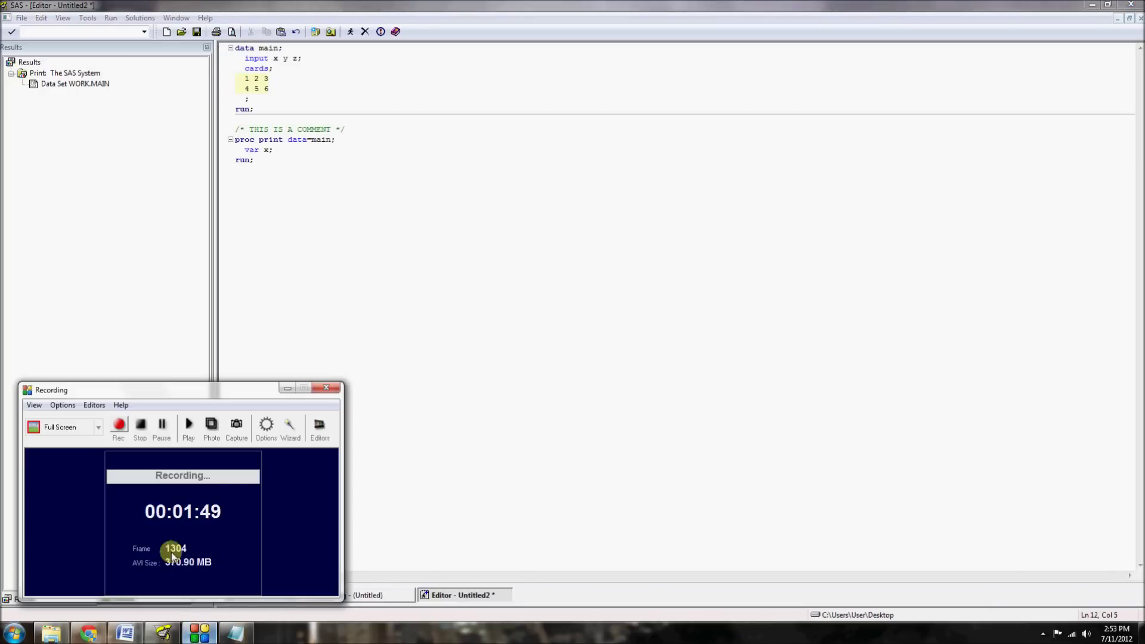